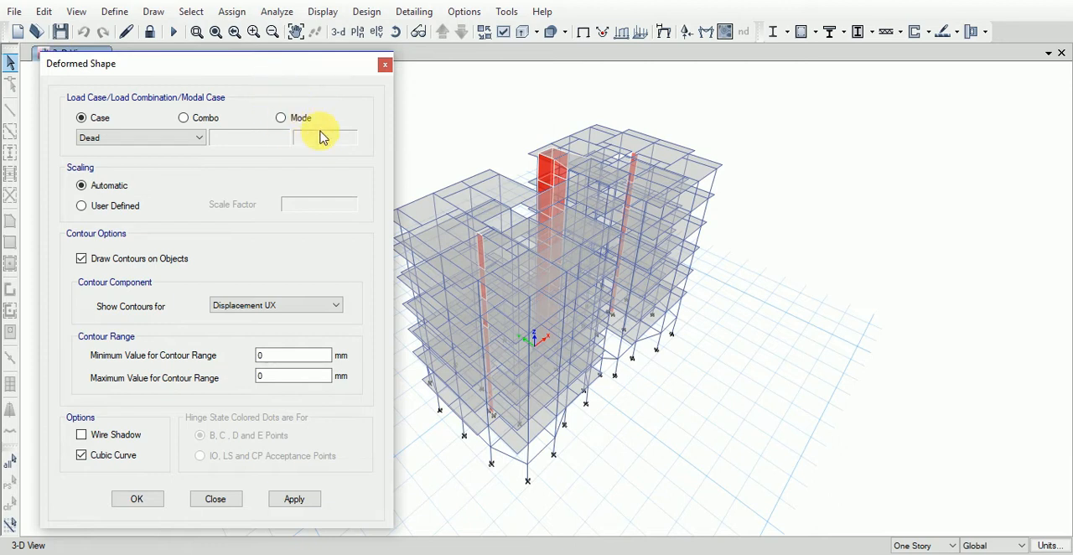
# - Show the deformed shape for the Live load case with automatic scaling and Displacement UX contours
pyautogui.click(197, 137)
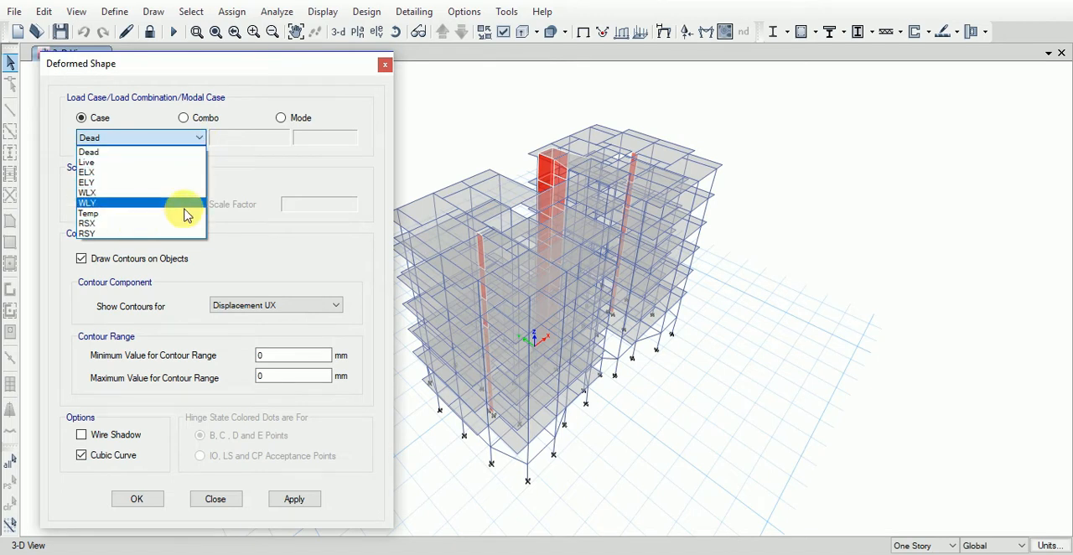
pyautogui.click(196, 139)
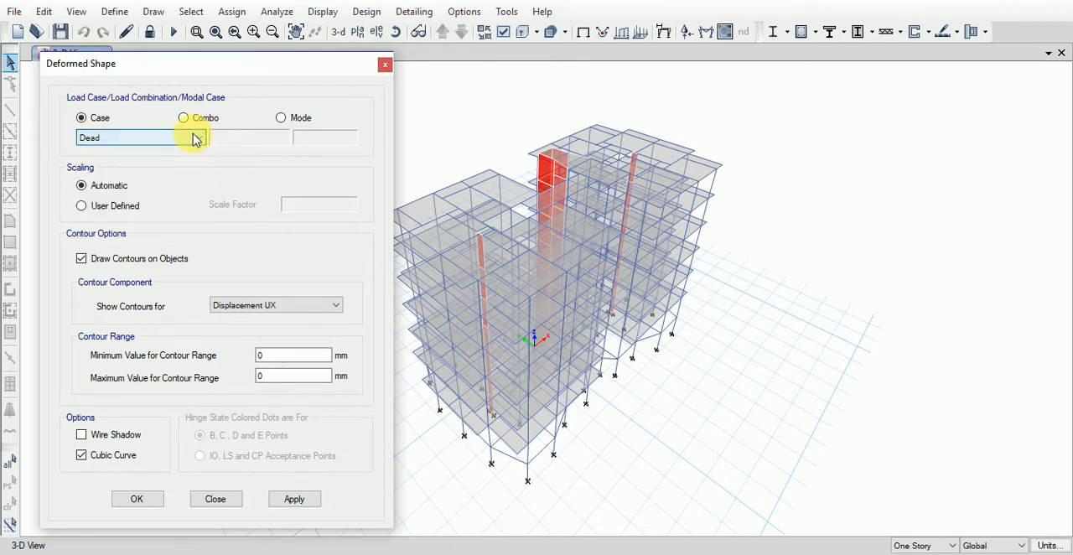
pyautogui.click(196, 140)
pyautogui.click(131, 160)
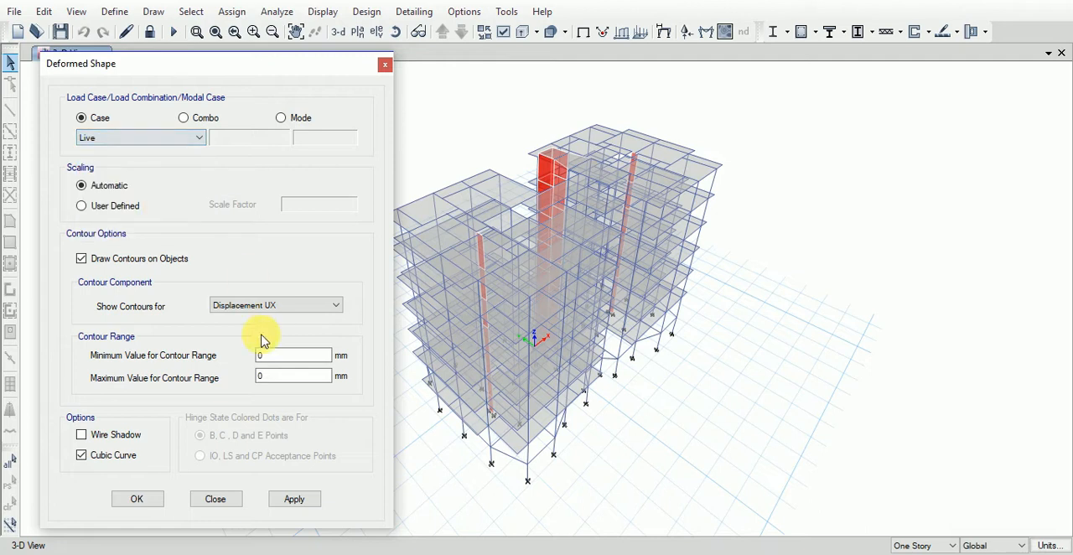
pyautogui.click(298, 500)
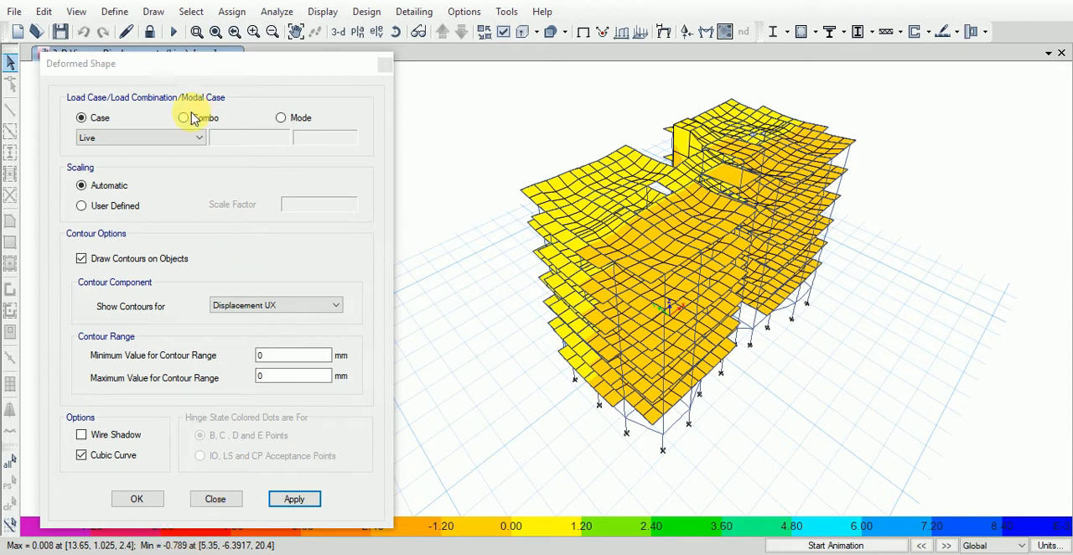
# - Display the deformed shape for load case ELX at step number 1, then play and stop its animation
pyautogui.click(176, 138)
pyautogui.click(126, 173)
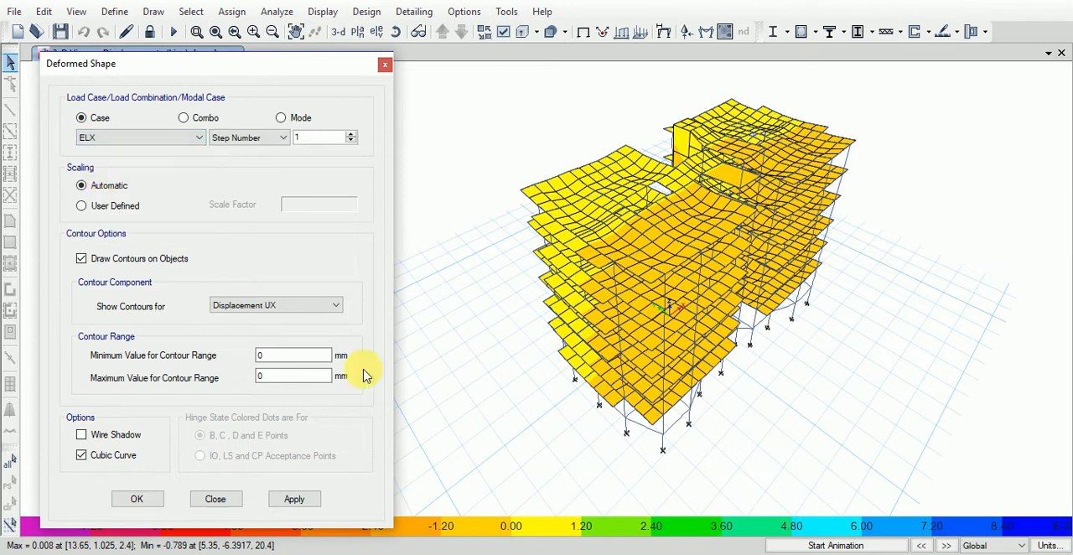
pyautogui.click(307, 500)
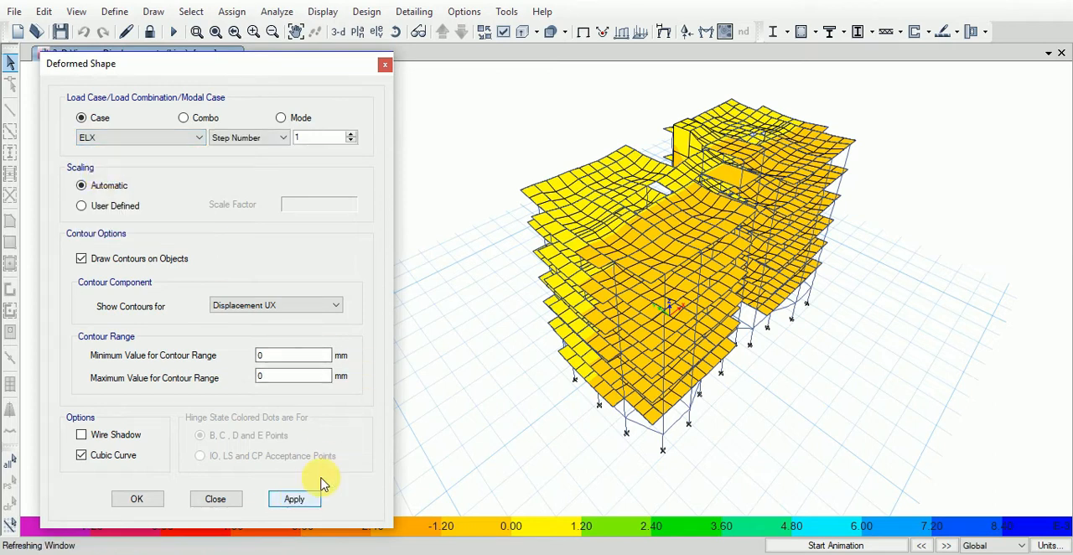
pyautogui.click(834, 546)
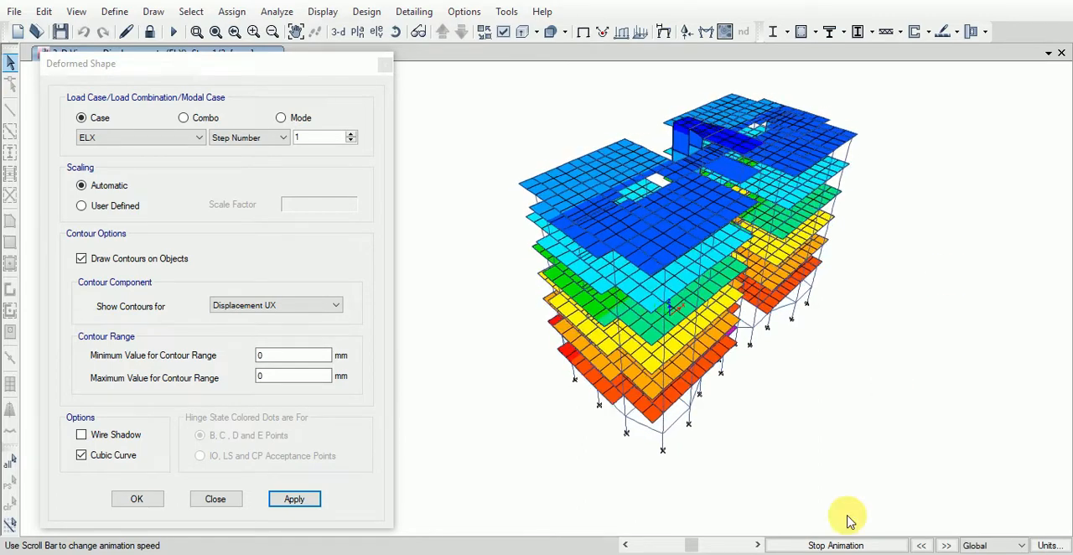
pyautogui.click(842, 545)
# - Display the deformed shape for load case ELY at step number 1 and start its animation
pyautogui.click(155, 142)
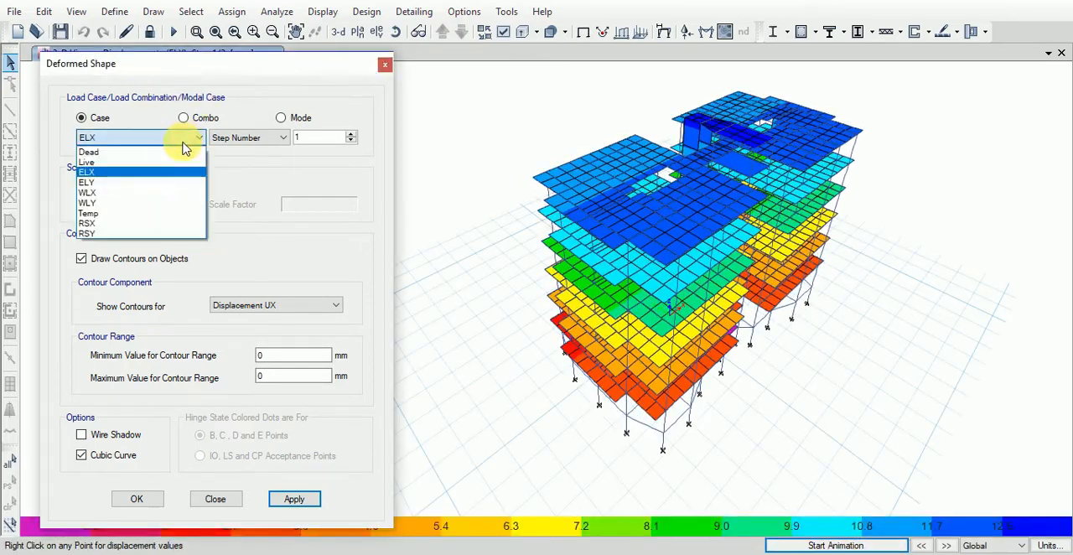
pyautogui.click(114, 180)
pyautogui.click(832, 546)
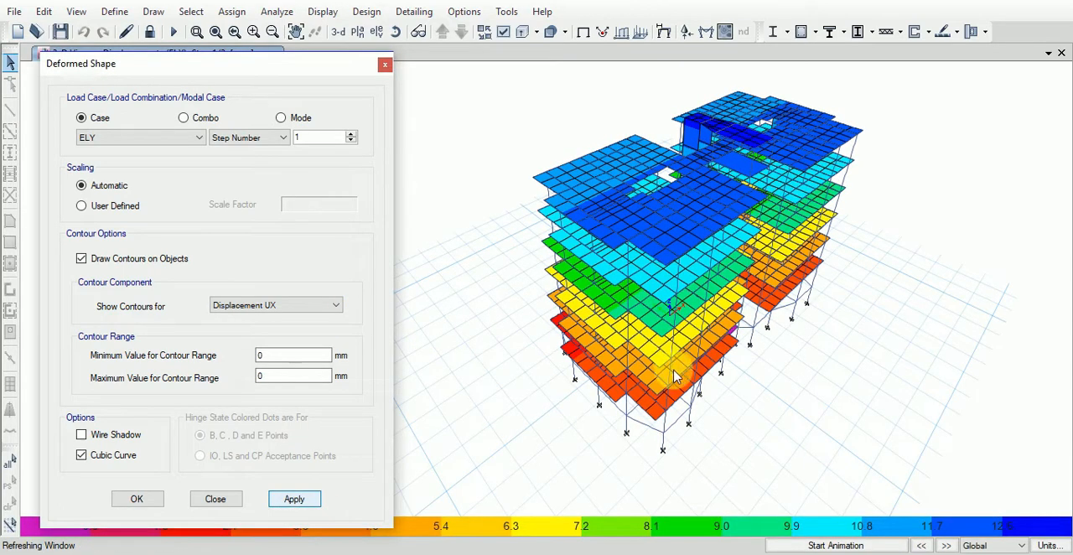
pyautogui.click(295, 499)
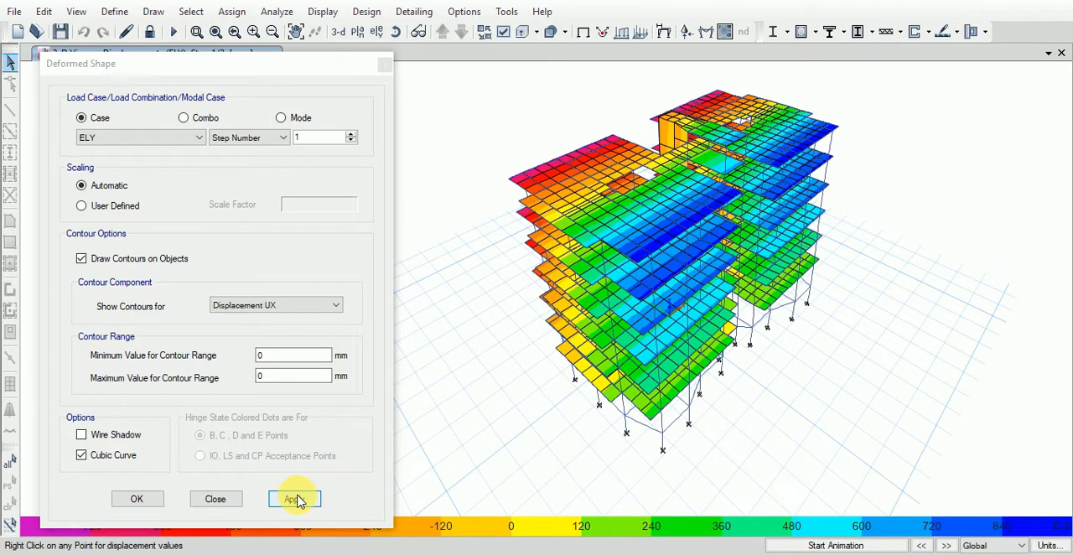
pyautogui.click(300, 500)
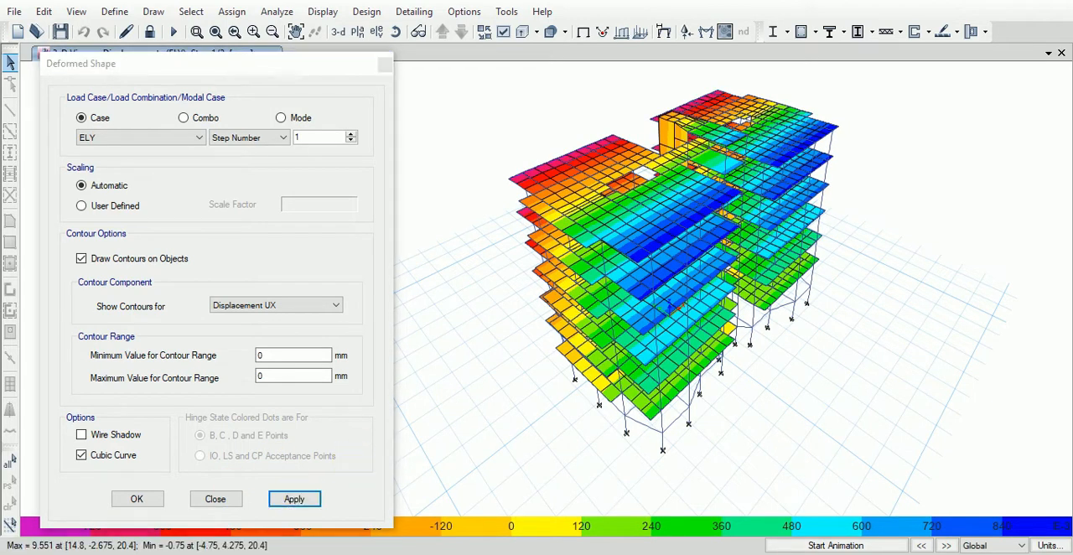
pyautogui.click(834, 546)
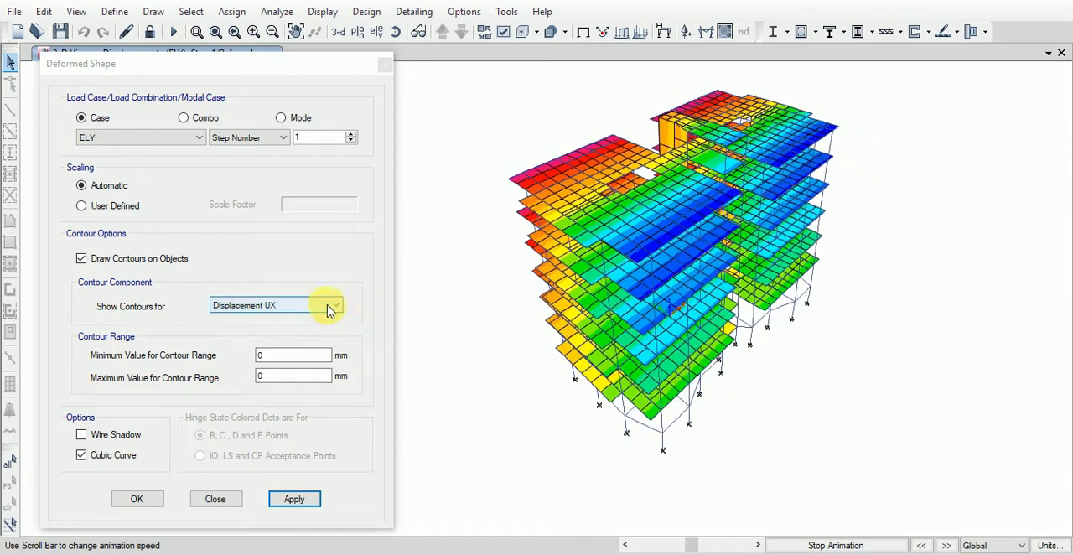
# - Stop the ELY animation and switch the deformed shape contours to Displacement UZ
pyautogui.click(334, 307)
pyautogui.click(293, 352)
pyautogui.click(307, 306)
pyautogui.click(297, 340)
pyautogui.click(820, 545)
pyautogui.click(317, 506)
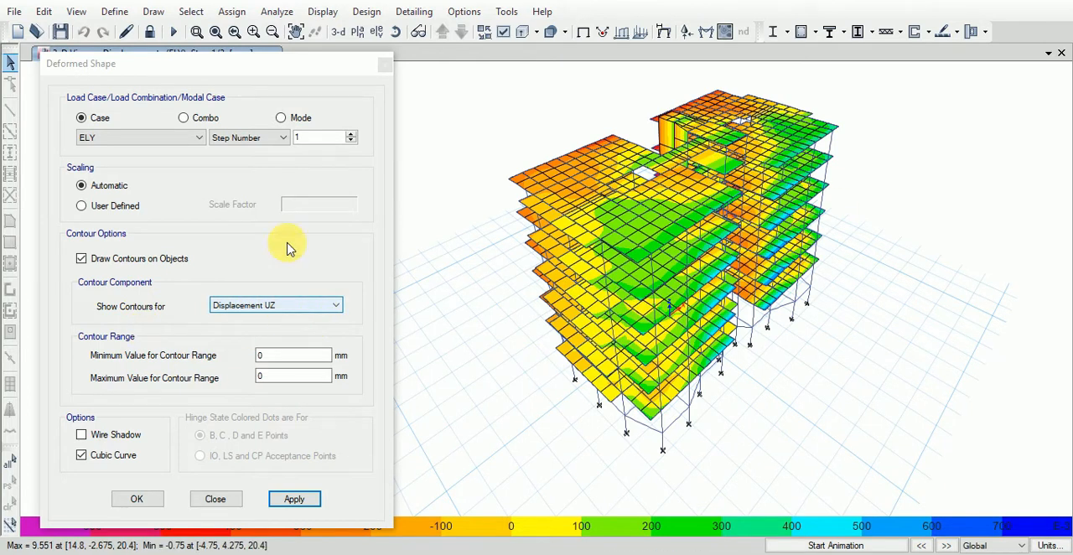
# - Display the deformed shape for the load combination DL+LL, then play and stop its animation
pyautogui.click(173, 139)
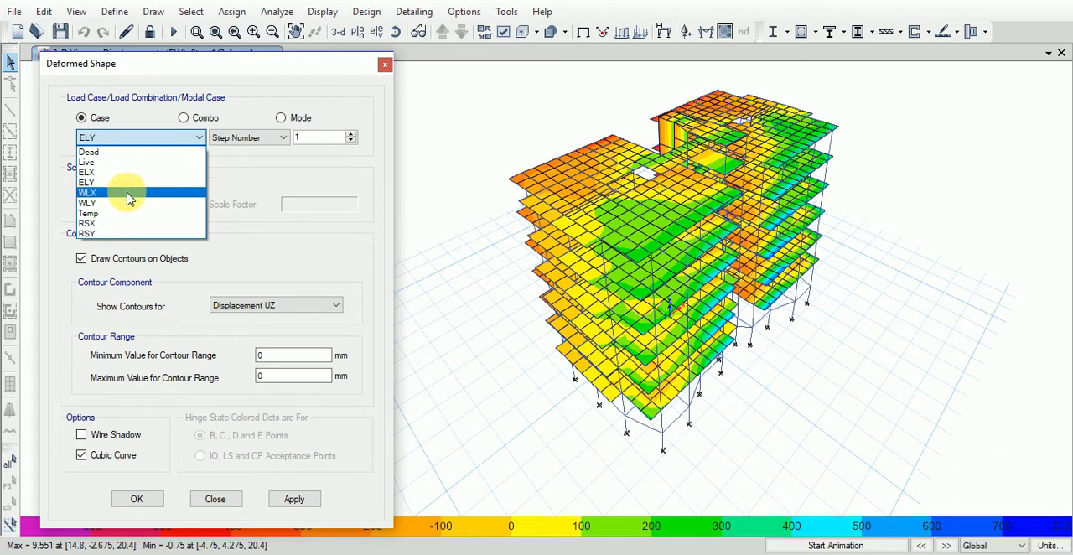
pyautogui.click(147, 137)
pyautogui.click(184, 118)
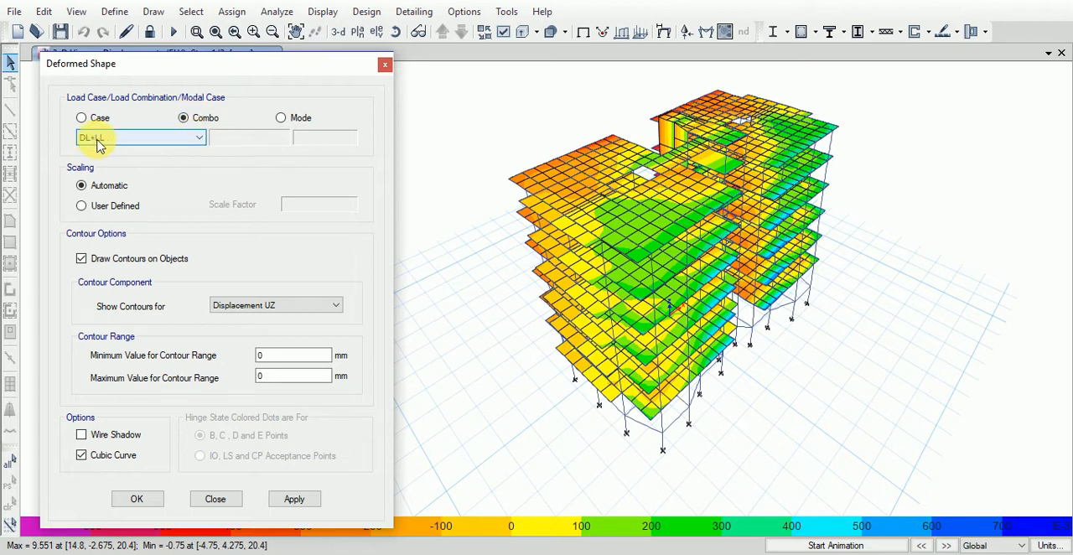
pyautogui.click(306, 502)
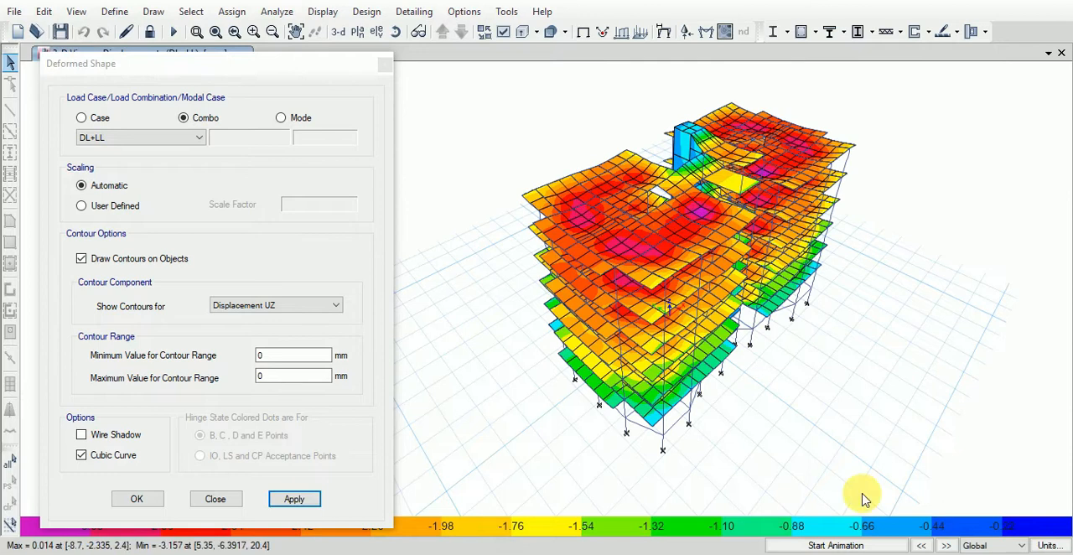
pyautogui.click(864, 545)
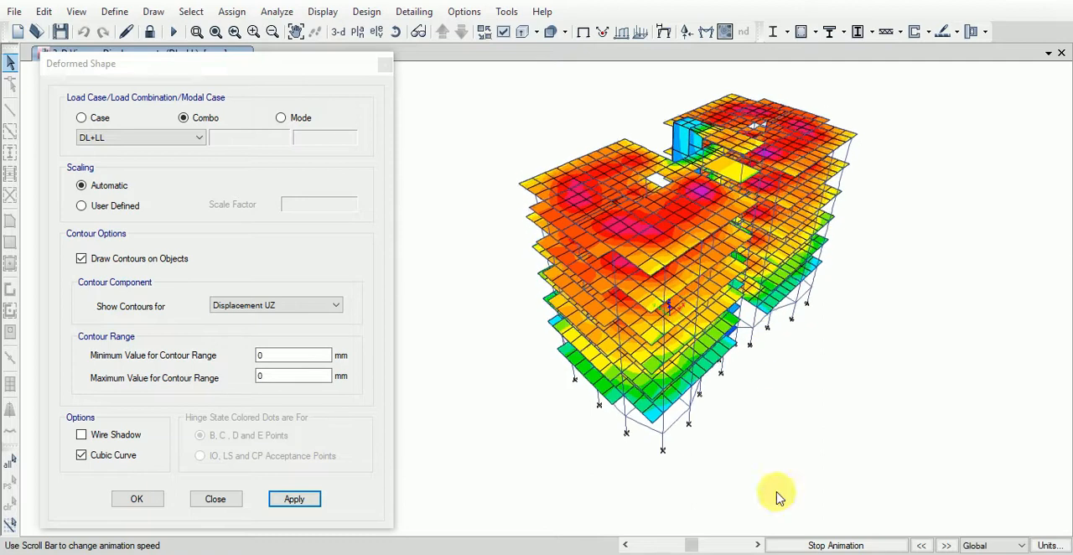
pyautogui.click(784, 545)
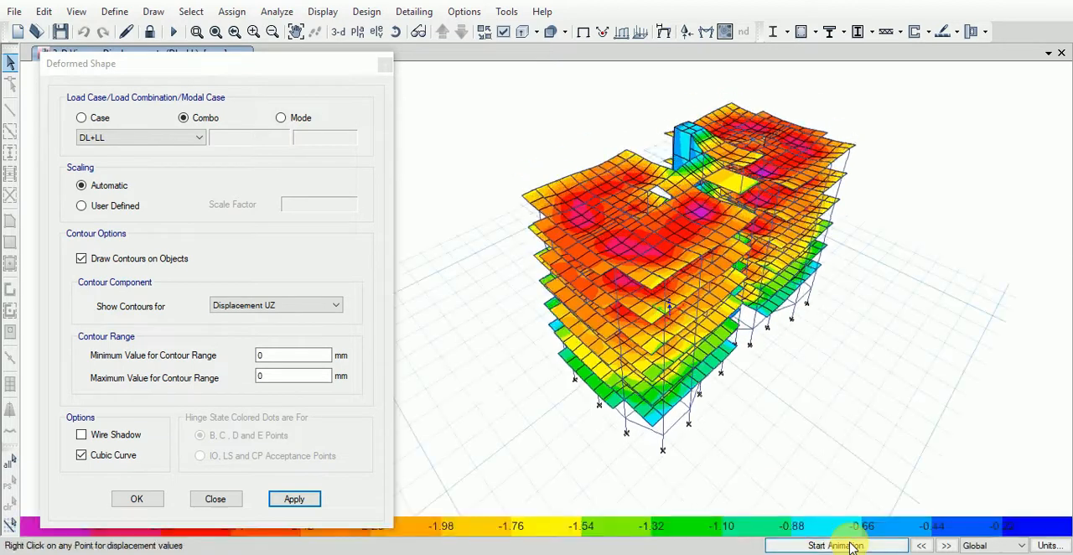
# - Display the deformed shape for combination UDCon17 with Absolute Max, play and stop its animation, and close the deformed shape settings
pyautogui.click(192, 136)
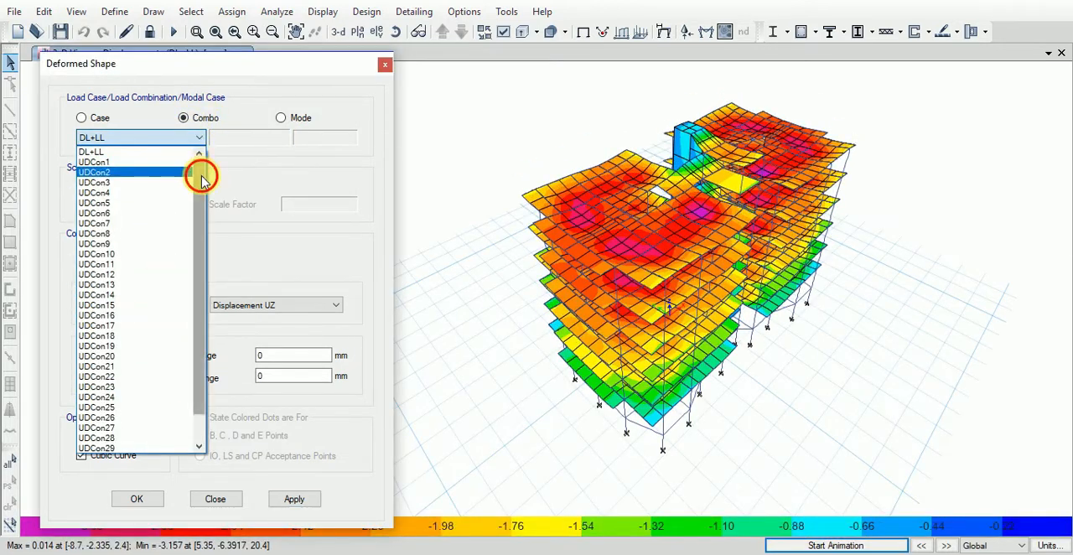
pyautogui.scroll(-1, 201, 178)
pyautogui.click(119, 296)
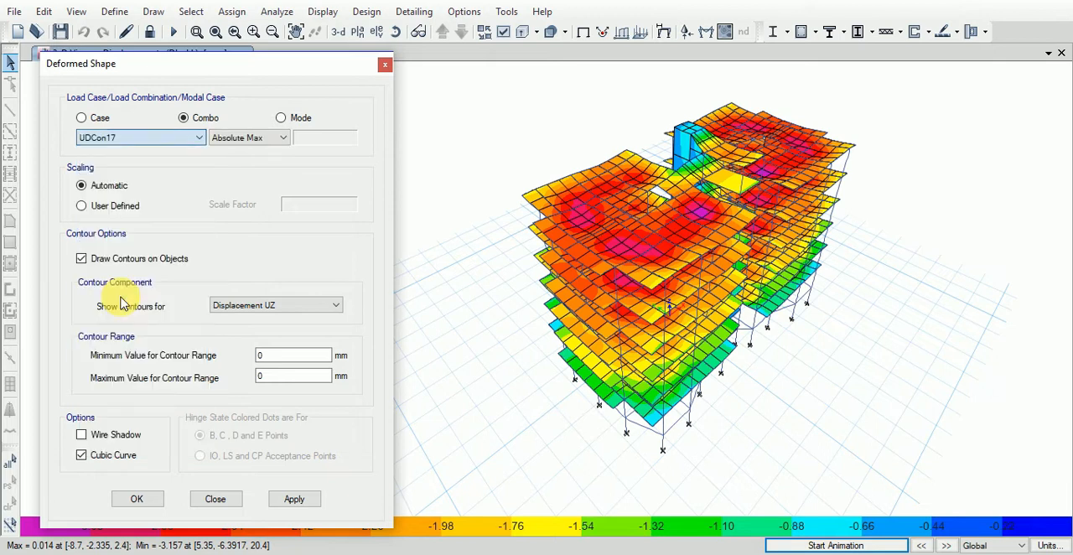
pyautogui.click(306, 501)
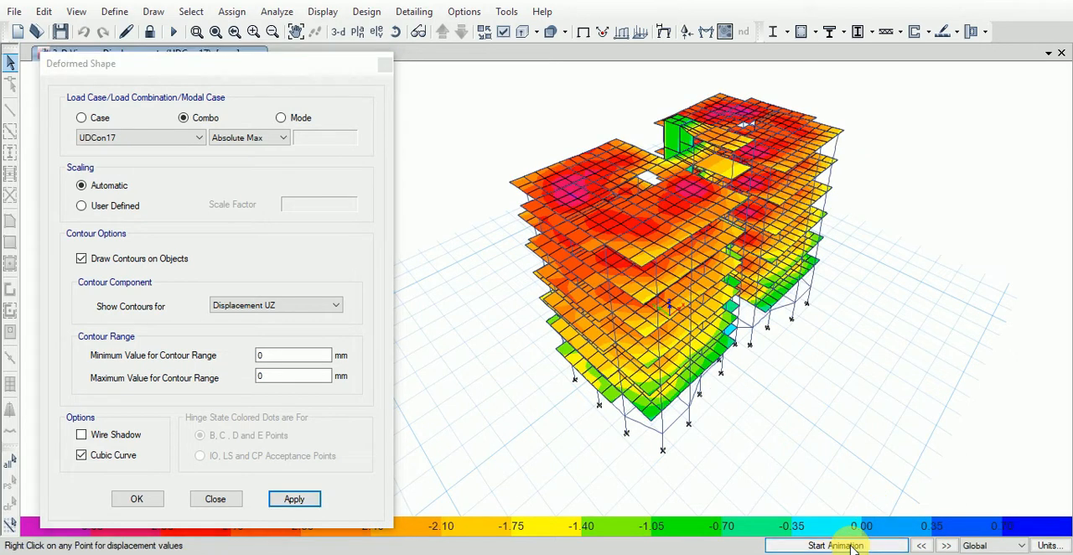
pyautogui.click(853, 546)
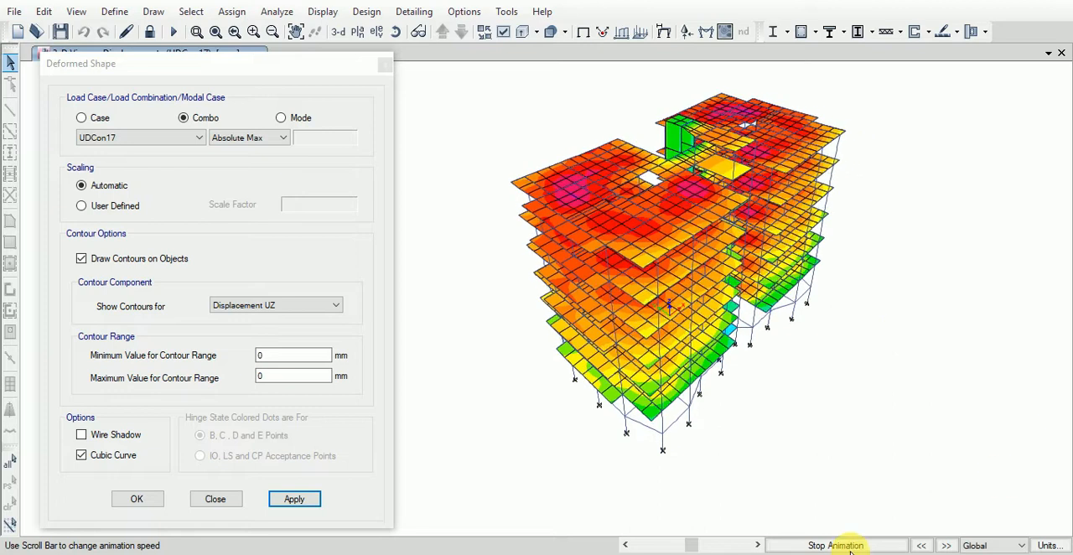
pyautogui.click(802, 545)
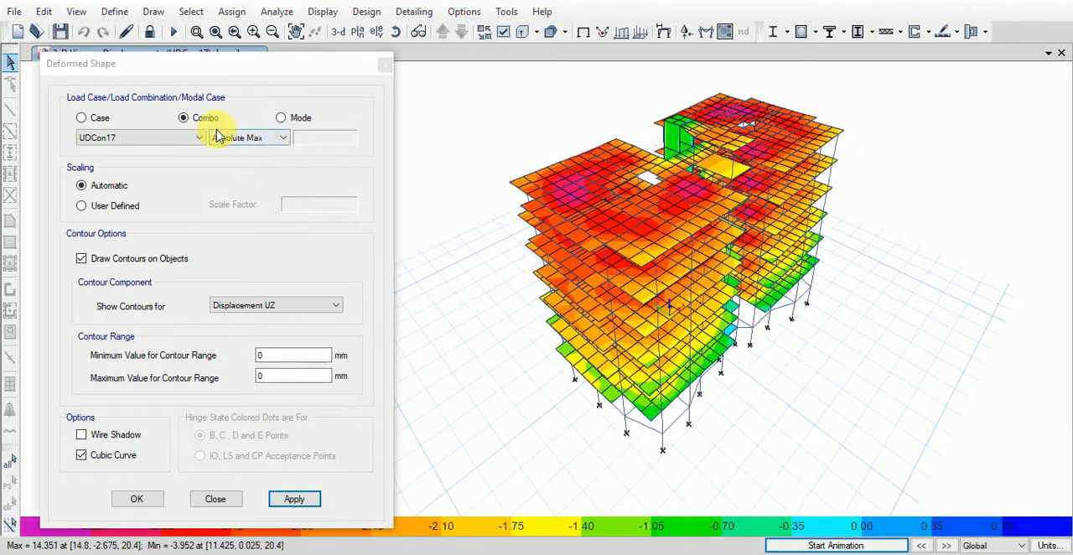
pyautogui.click(291, 120)
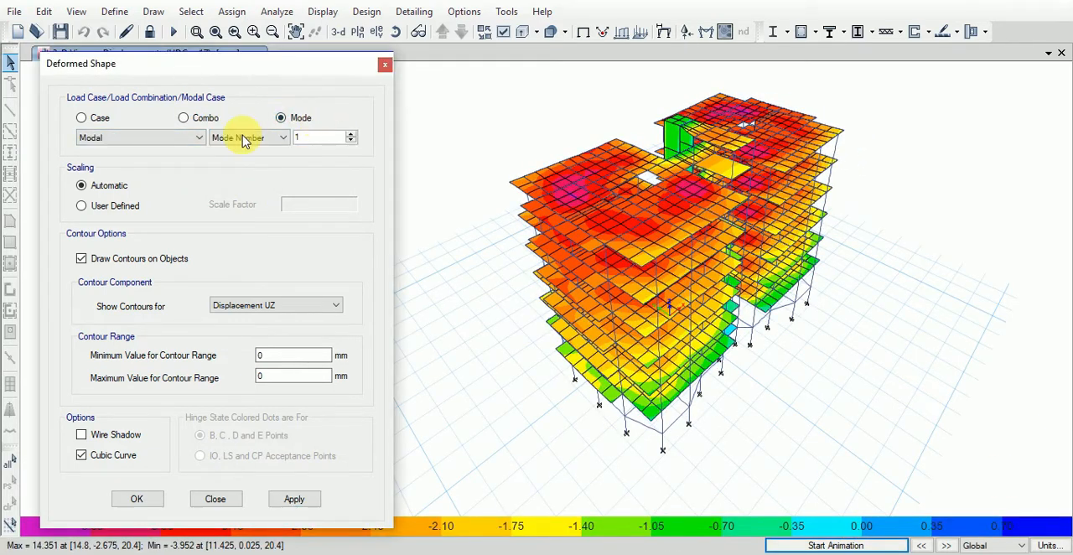
pyautogui.click(218, 499)
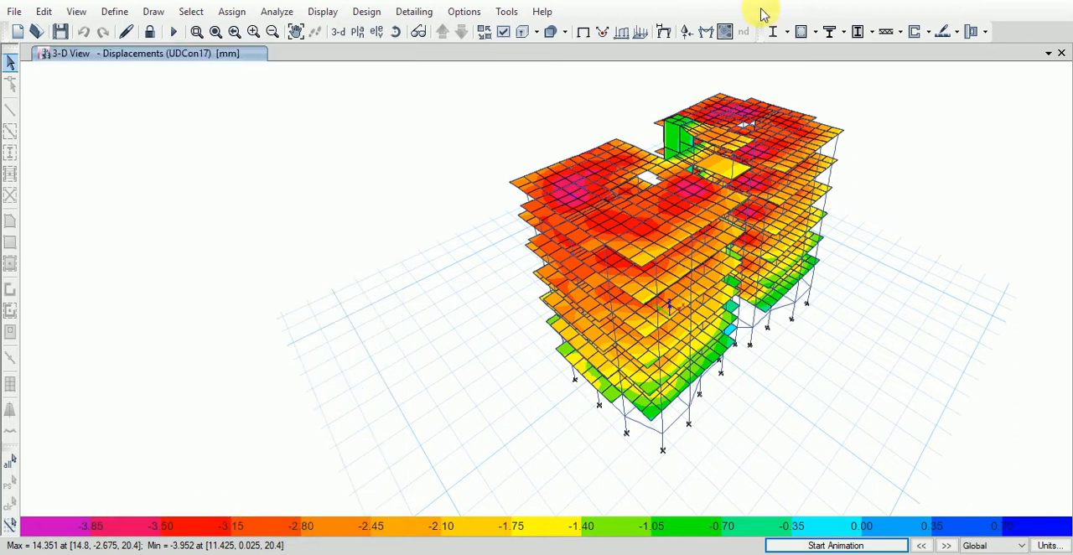
# - Plot the Fz support reactions for combination DL+LL as arrows and inspect the values at the column bases
pyautogui.click(326, 12)
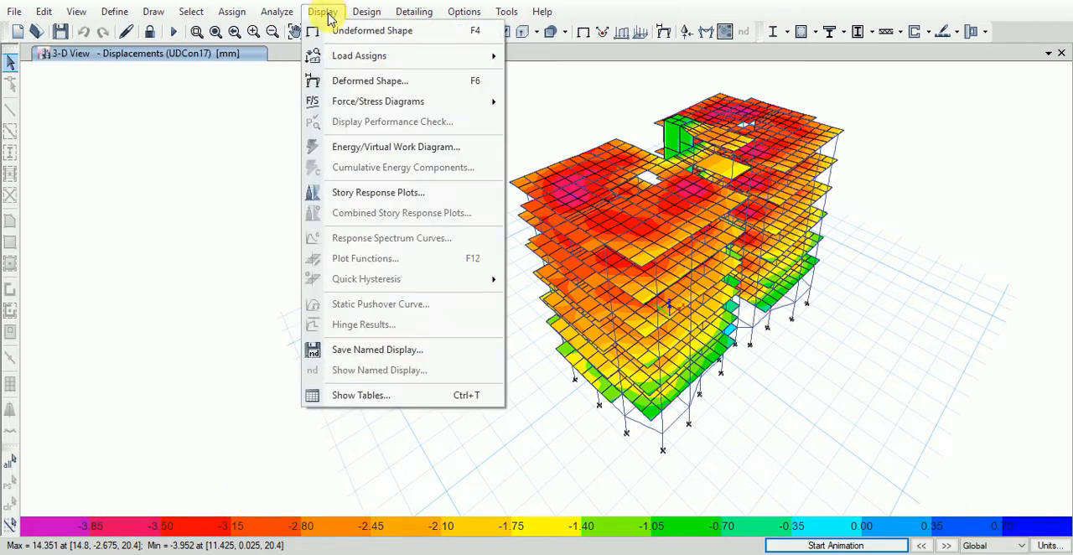
pyautogui.moveTo(357, 104)
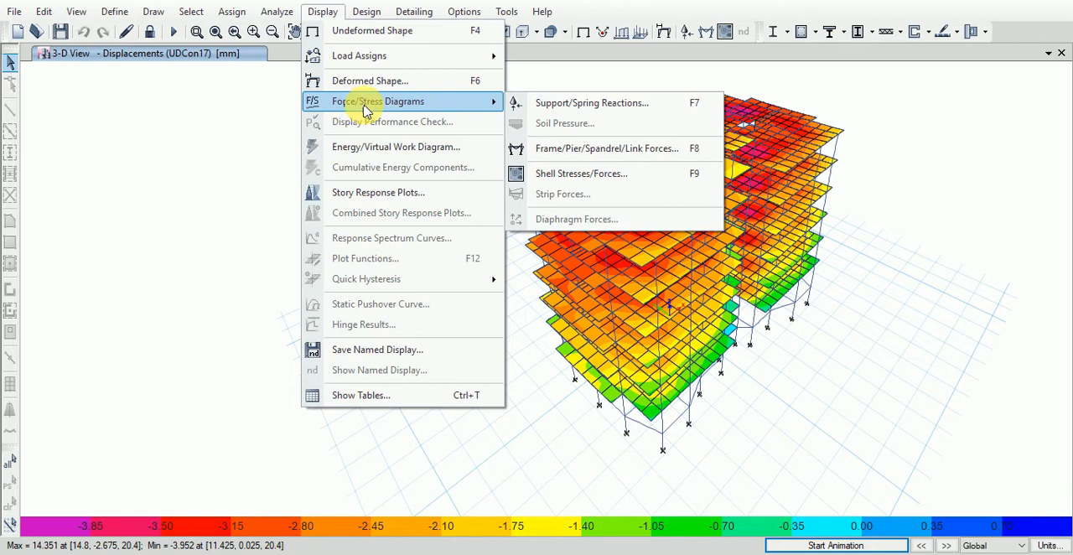
pyautogui.click(612, 108)
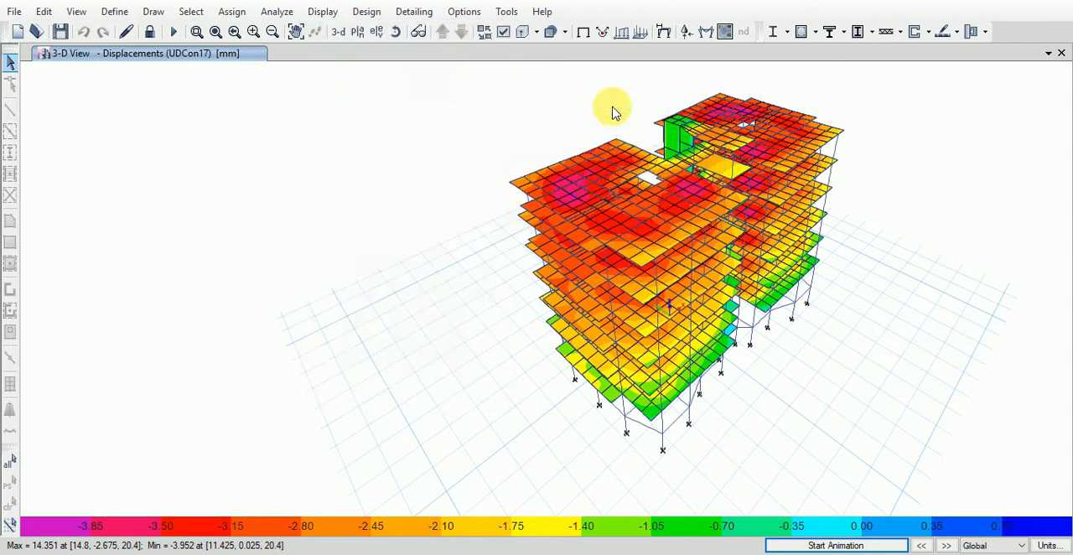
pyautogui.moveTo(501, 148); pyautogui.dragTo(229, 97)
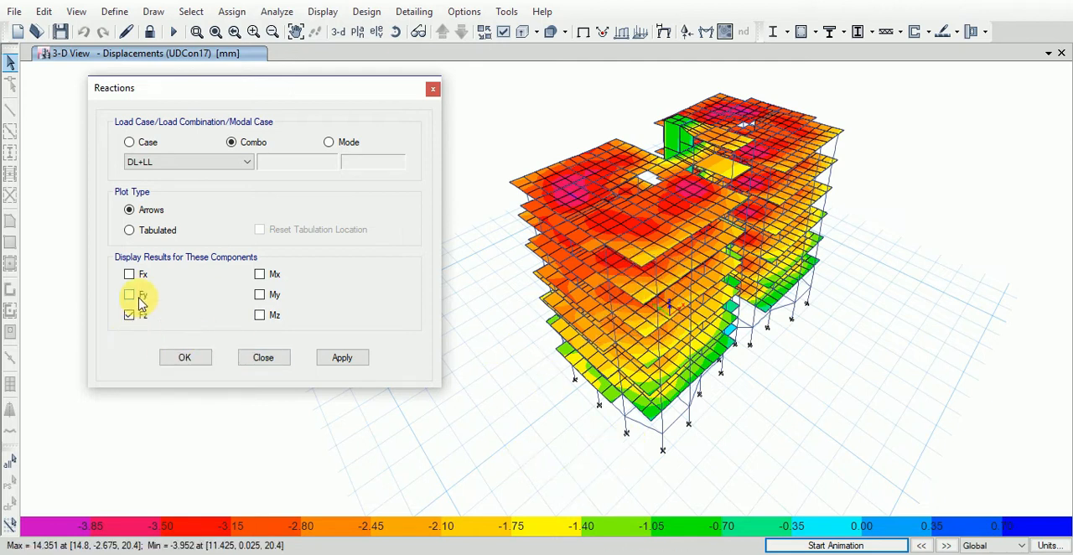
pyautogui.click(150, 233)
pyautogui.click(142, 215)
pyautogui.click(342, 360)
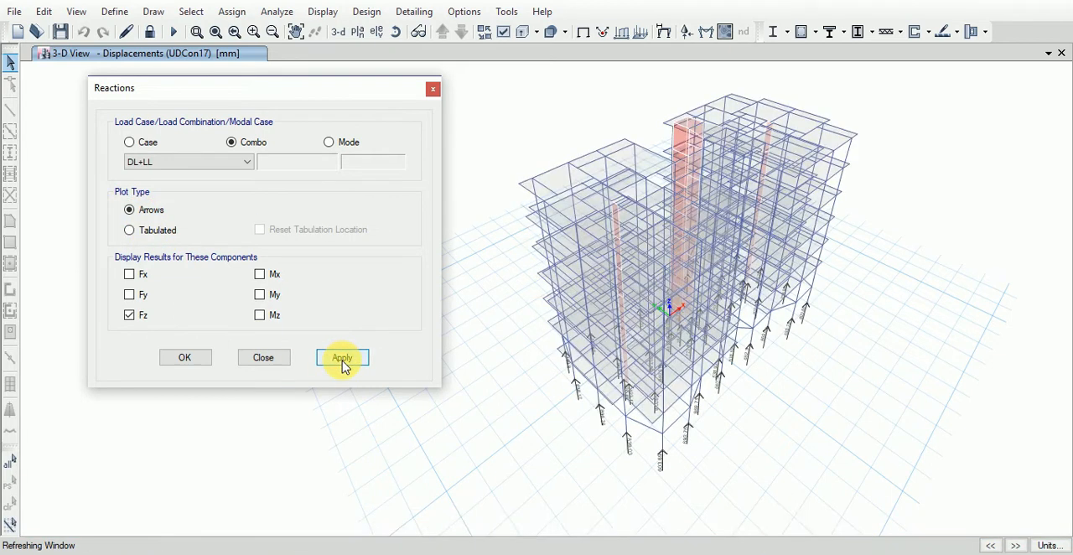
pyautogui.scroll(5, 616, 492)
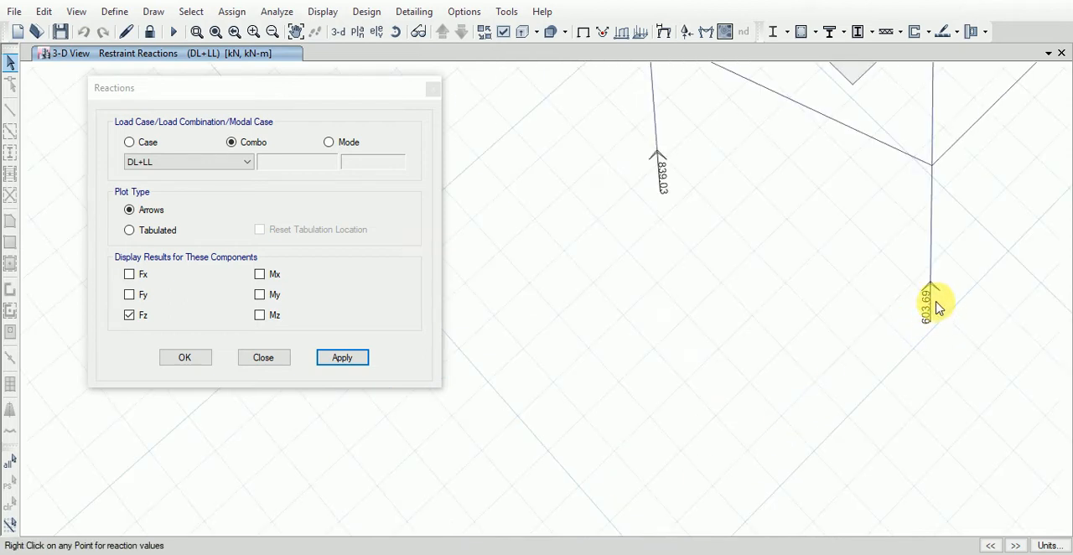
pyautogui.scroll(-4, 738, 340)
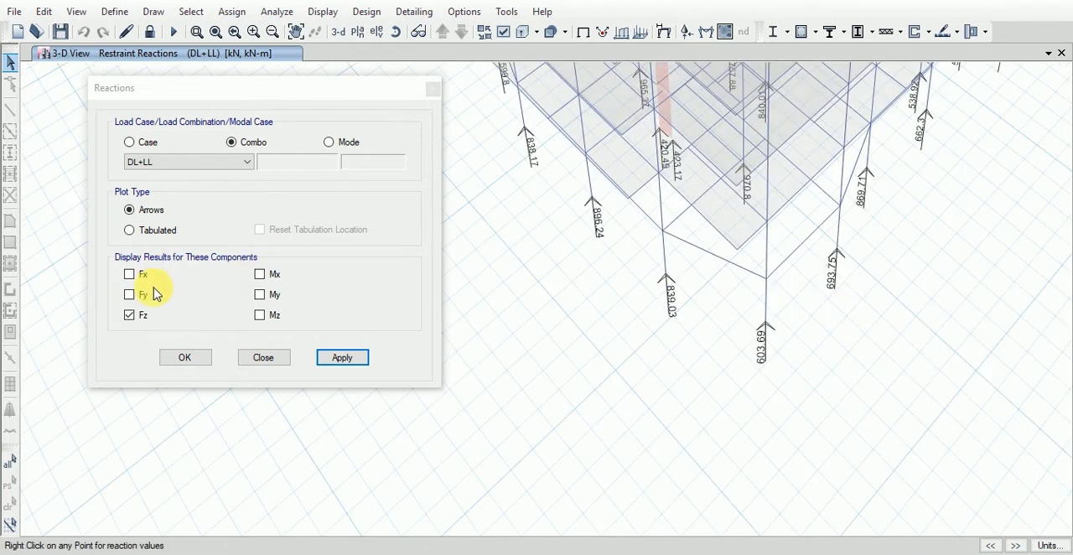
# - Switch the DL+LL reactions to a tabulated plot and include the Fx and Fy components alongside Fz
pyautogui.click(129, 230)
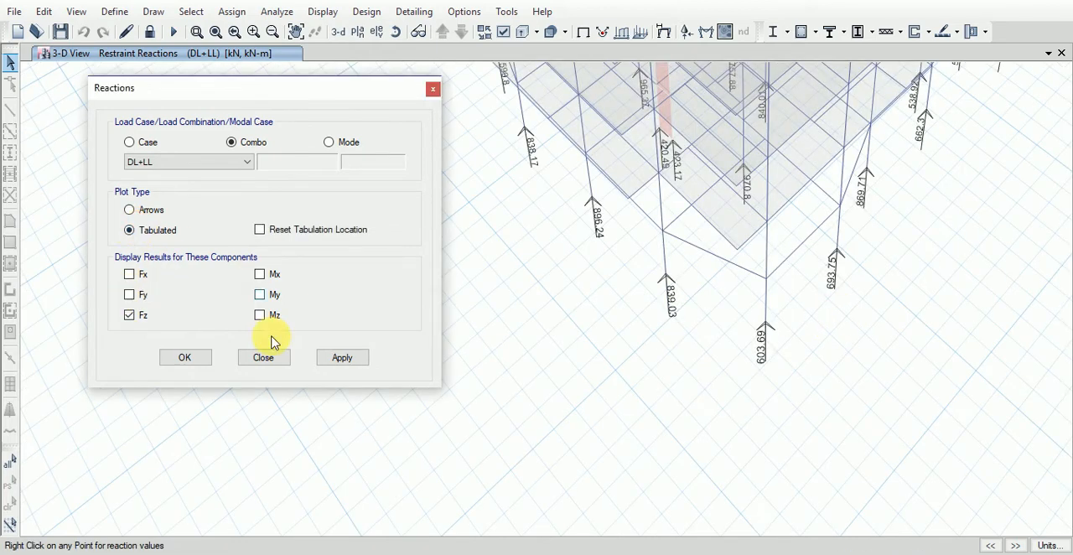
pyautogui.click(348, 359)
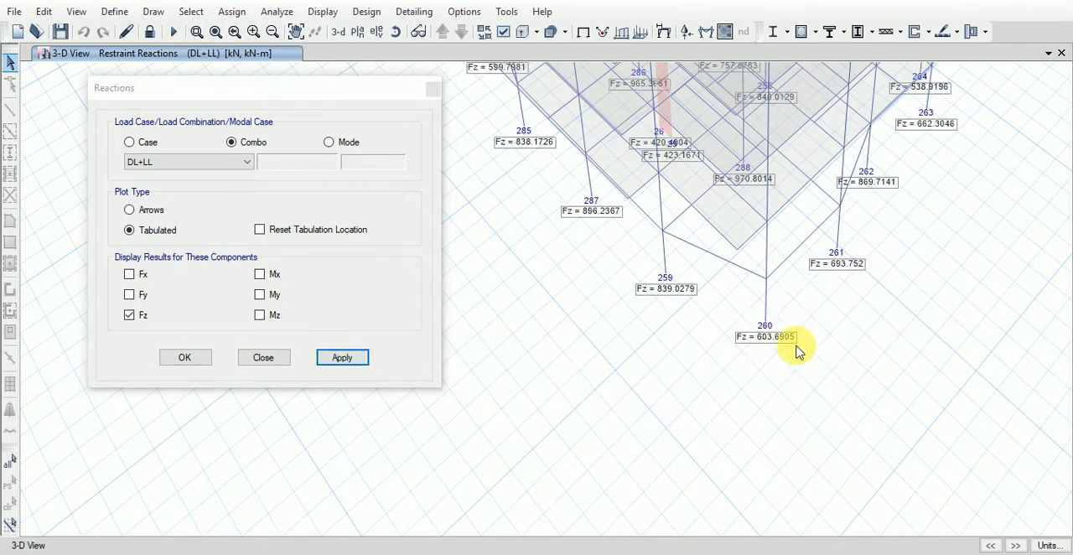
pyautogui.click(131, 276)
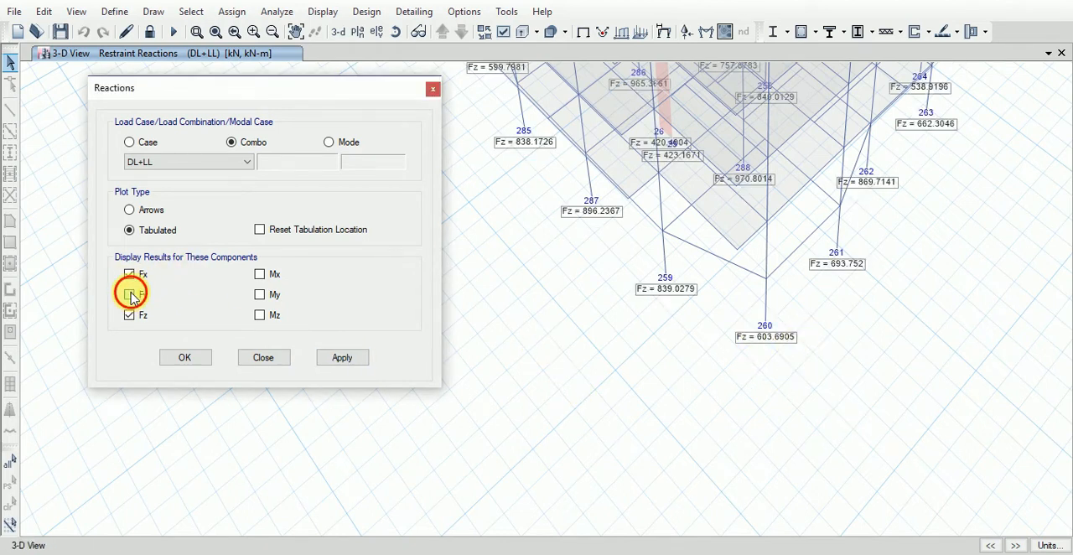
pyautogui.click(340, 358)
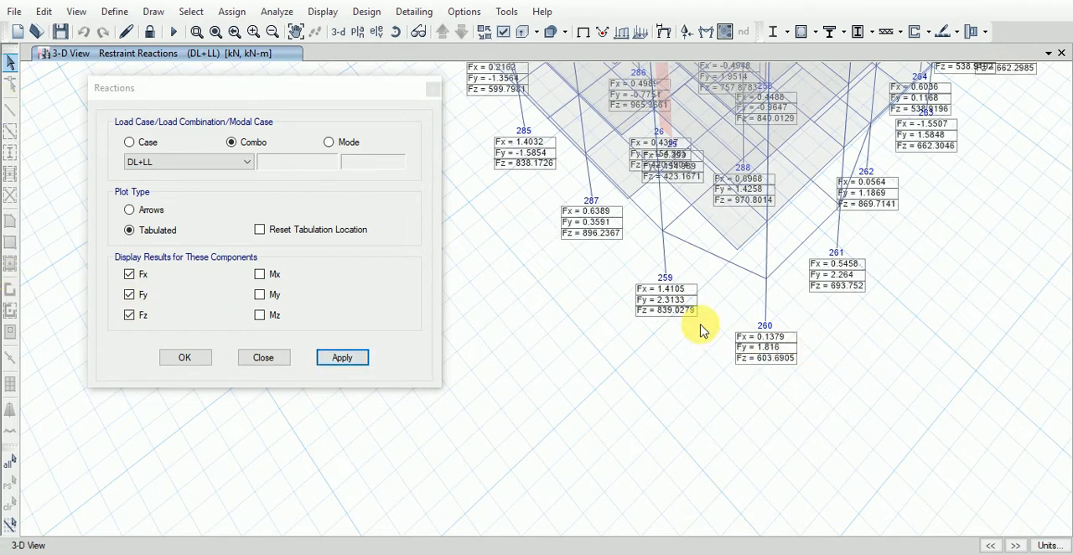
# - Add the Mx, My and Mz moments to the tabulated reactions and inspect the values at the column bases
pyautogui.click(260, 274)
pyautogui.click(261, 294)
pyautogui.click(261, 316)
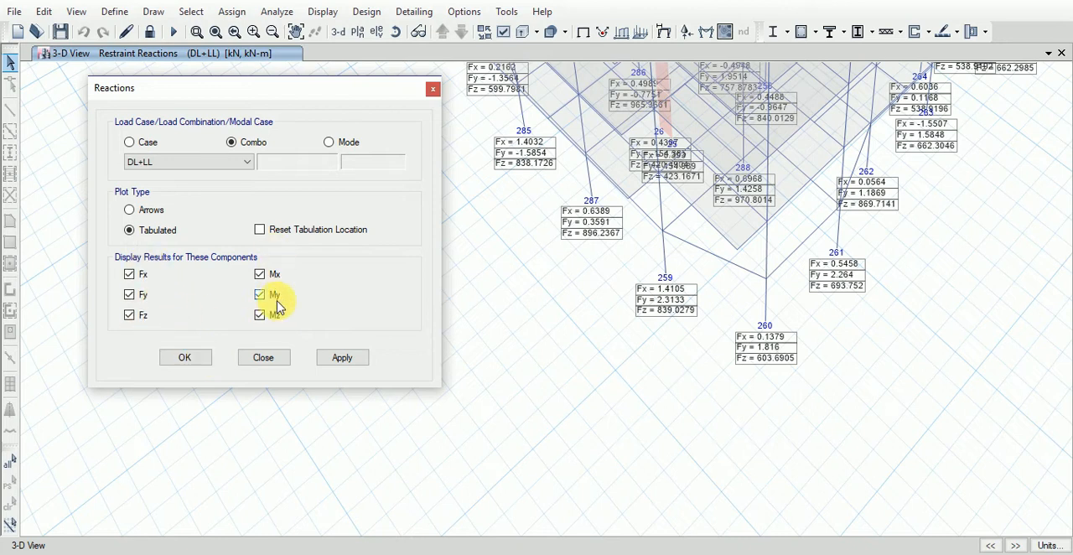
pyautogui.click(195, 359)
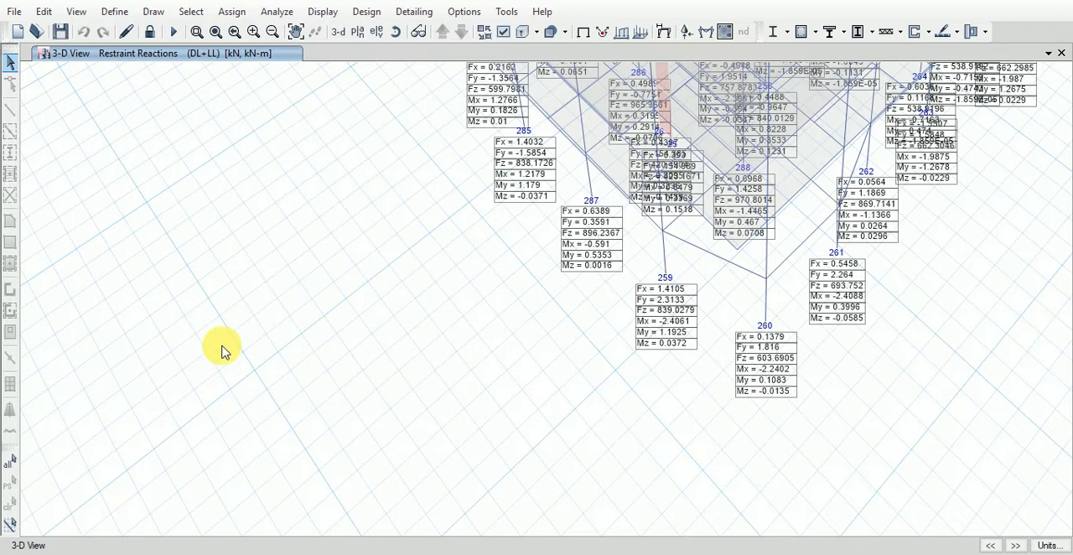
pyautogui.moveTo(578, 328); pyautogui.dragTo(522, 451, button='middle')
pyautogui.moveTo(851, 320); pyautogui.dragTo(625, 426, button='middle')
pyautogui.moveTo(815, 331); pyautogui.dragTo(735, 433, button='middle')
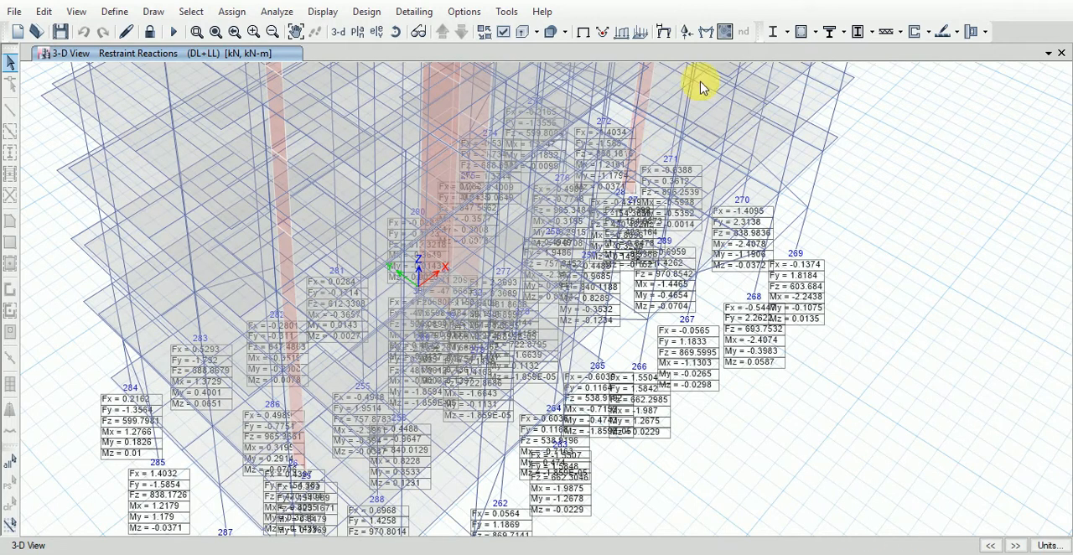
# - Display the Shear 2-2 force diagram of the frames for the load combination DL+LL with automatic scaling and filled diagrams
pyautogui.click(323, 12)
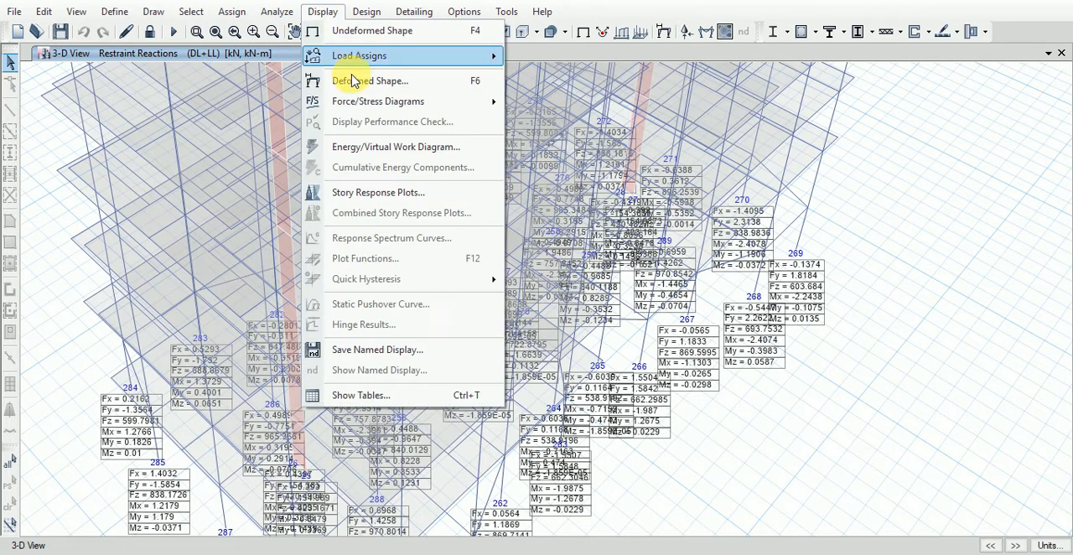
pyautogui.moveTo(390, 101)
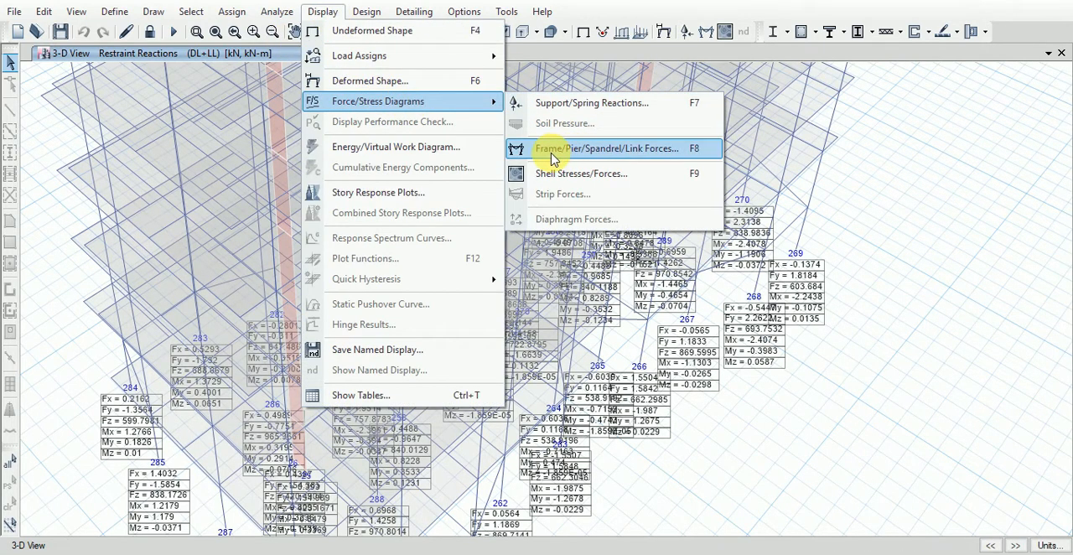
pyautogui.click(667, 151)
pyautogui.moveTo(877, 118); pyautogui.dragTo(981, 56)
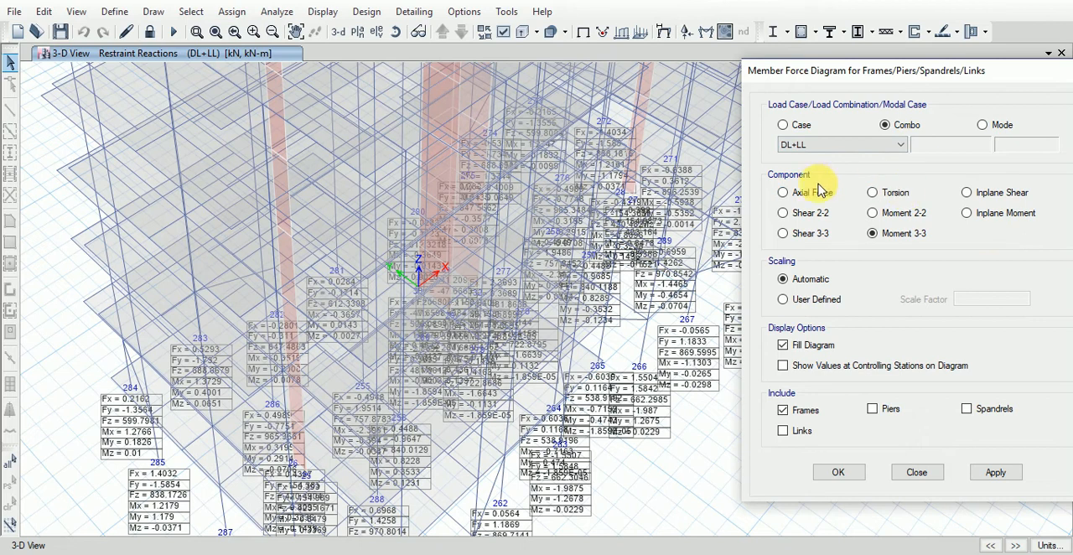
pyautogui.moveTo(899, 78); pyautogui.dragTo(770, 78)
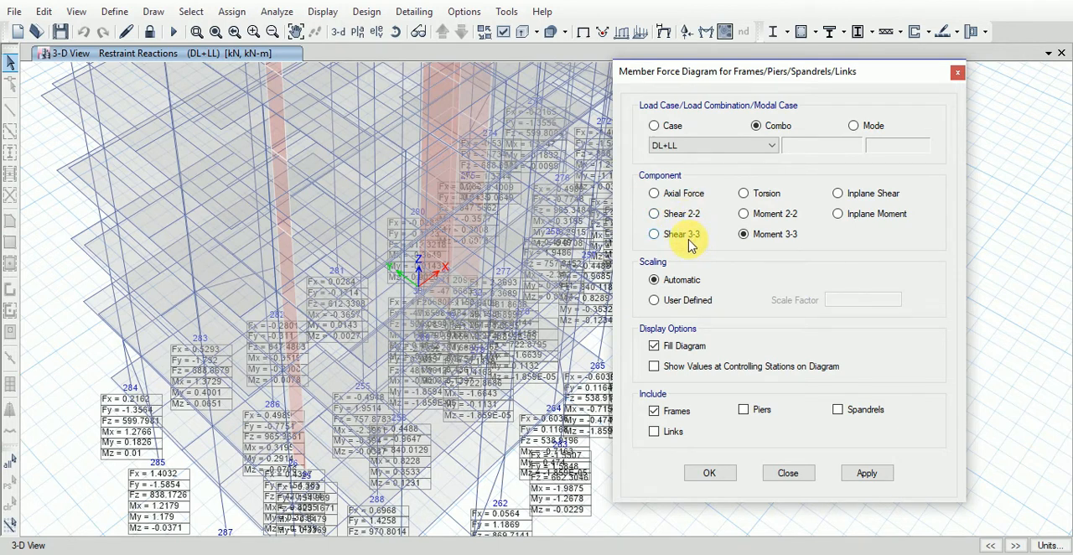
pyautogui.click(667, 216)
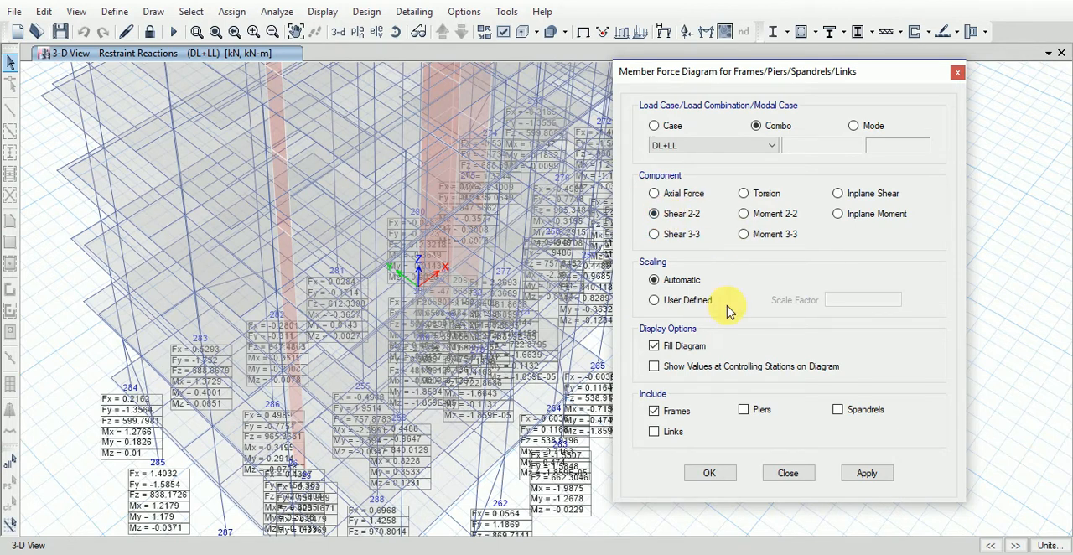
pyautogui.click(887, 475)
pyautogui.moveTo(808, 72); pyautogui.dragTo(1012, 215)
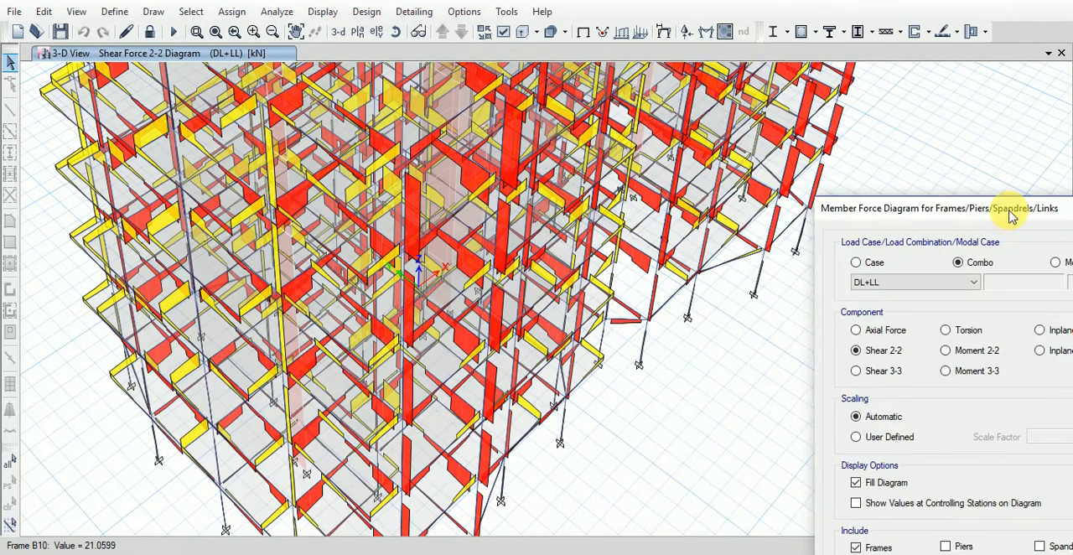
# - Open the detailed force diagram of roof edge beam B115 and scroll along it to read shear, moment and deflection values
pyautogui.scroll(-5, 541, 347)
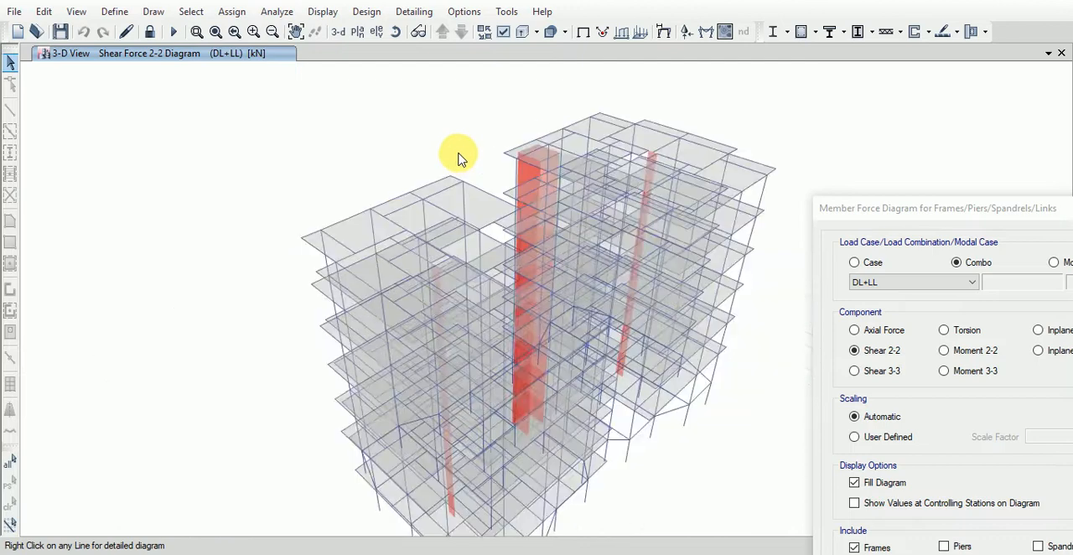
pyautogui.scroll(4, 458, 160)
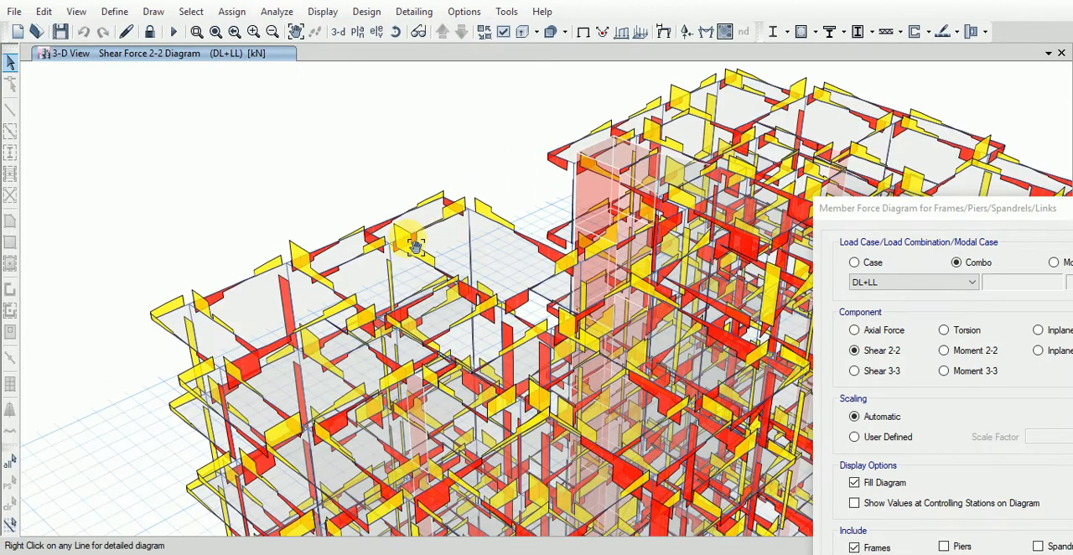
pyautogui.moveTo(415, 247); pyautogui.dragTo(397, 234, button='middle')
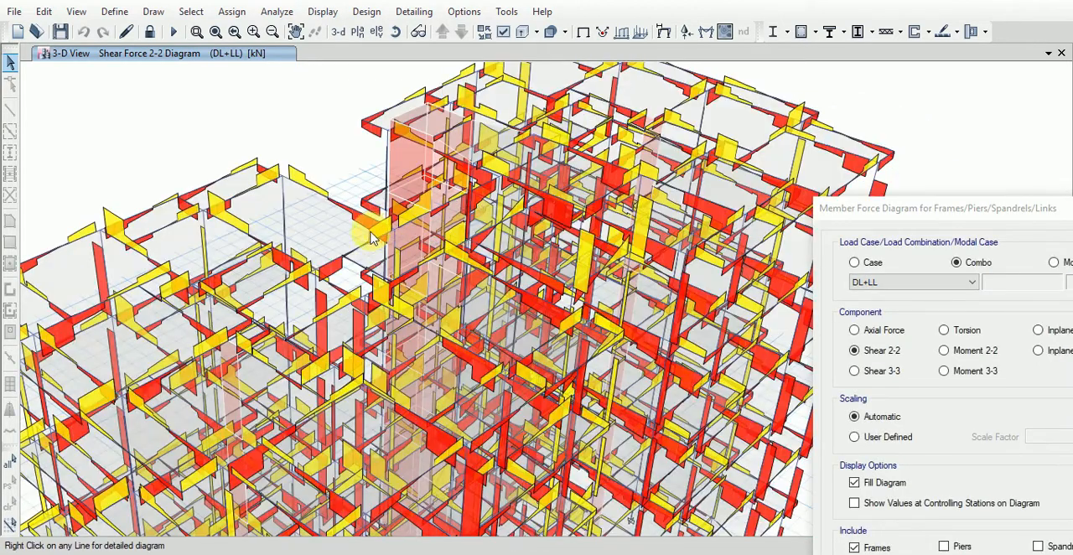
pyautogui.moveTo(369, 202); pyautogui.dragTo(478, 198, button='middle')
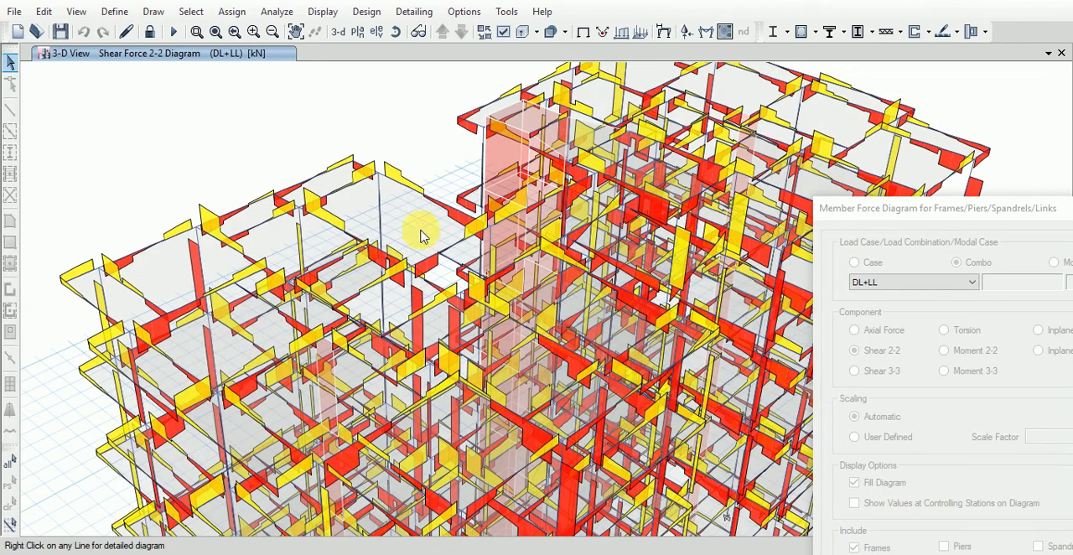
pyautogui.rightClick(151, 246)
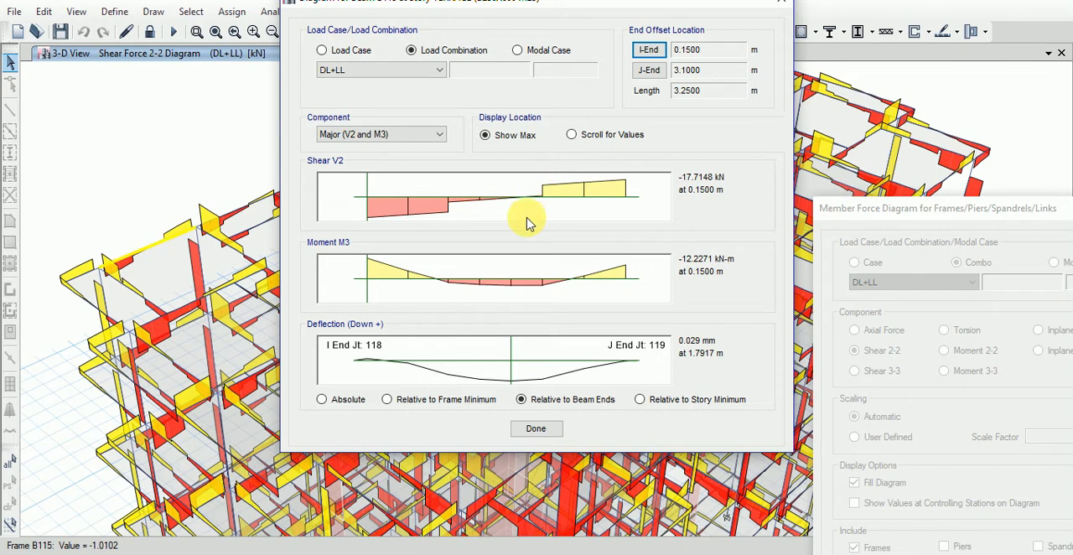
pyautogui.moveTo(366, 181); pyautogui.dragTo(531, 197)
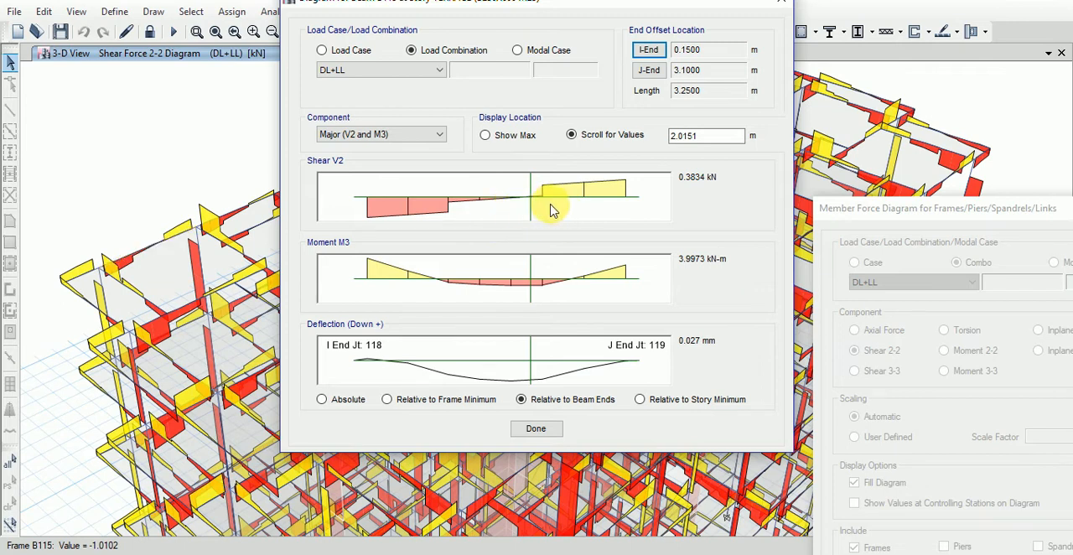
# - Read the beam's shear, moment and deflection at the 1.5 m location, and close its detailed diagram
pyautogui.click(713, 137)
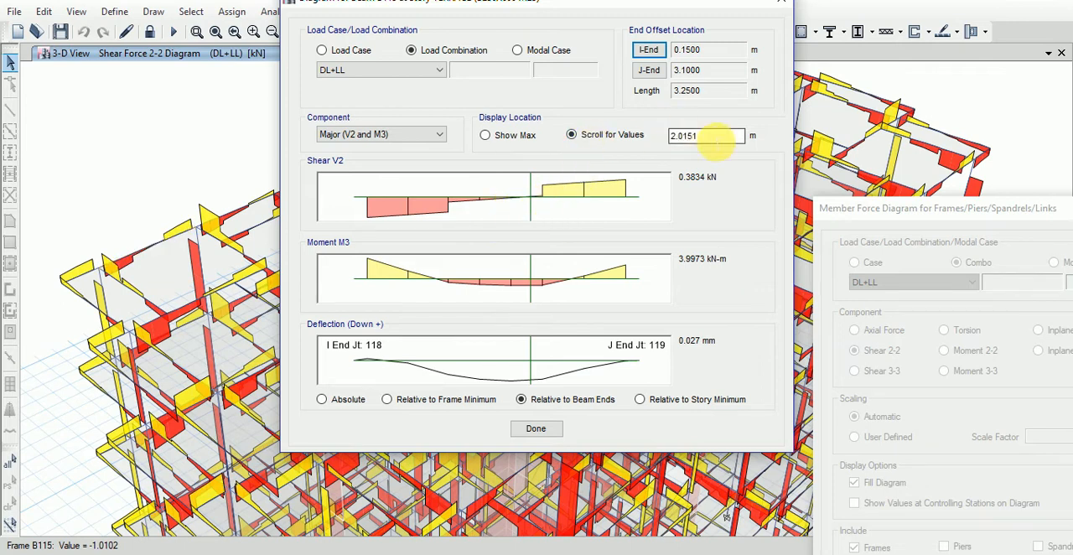
pyautogui.doubleClick(704, 138)
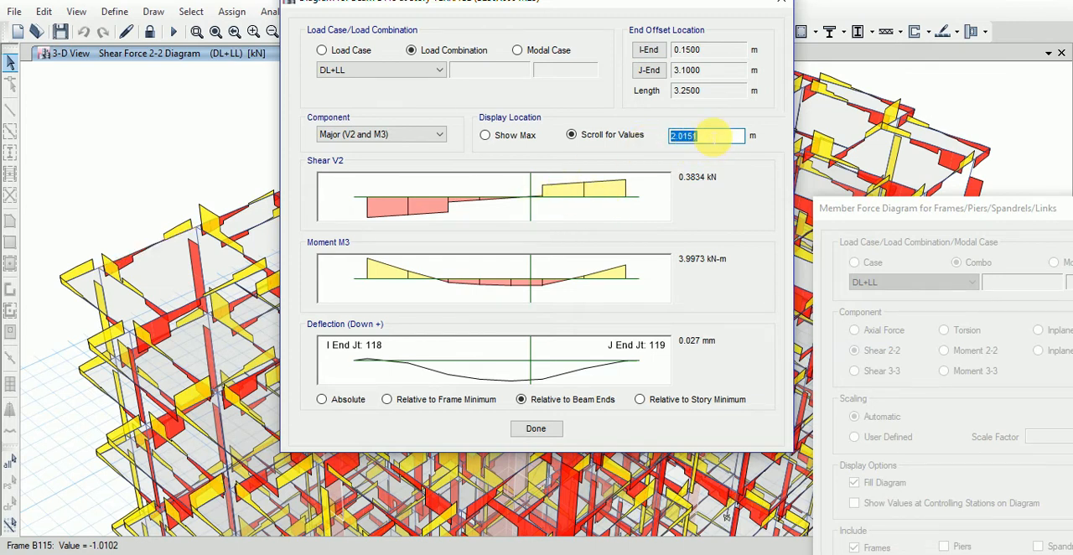
pyautogui.write('1.5')
pyautogui.press('Return')
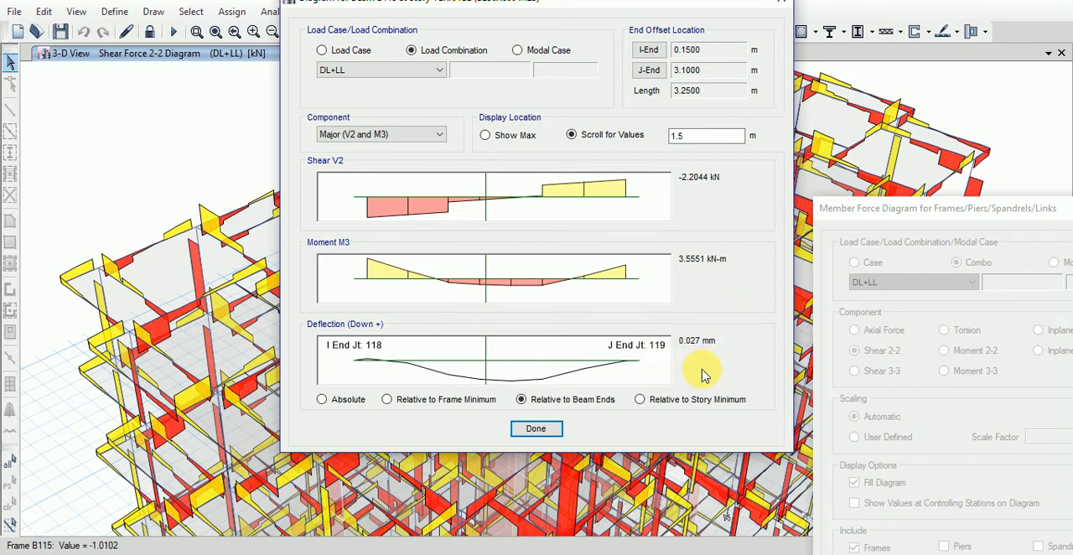
pyautogui.click(535, 429)
# - Switch the frame force diagram for DL+LL to the Moment 3-3 component
pyautogui.moveTo(1006, 206); pyautogui.dragTo(840, 190)
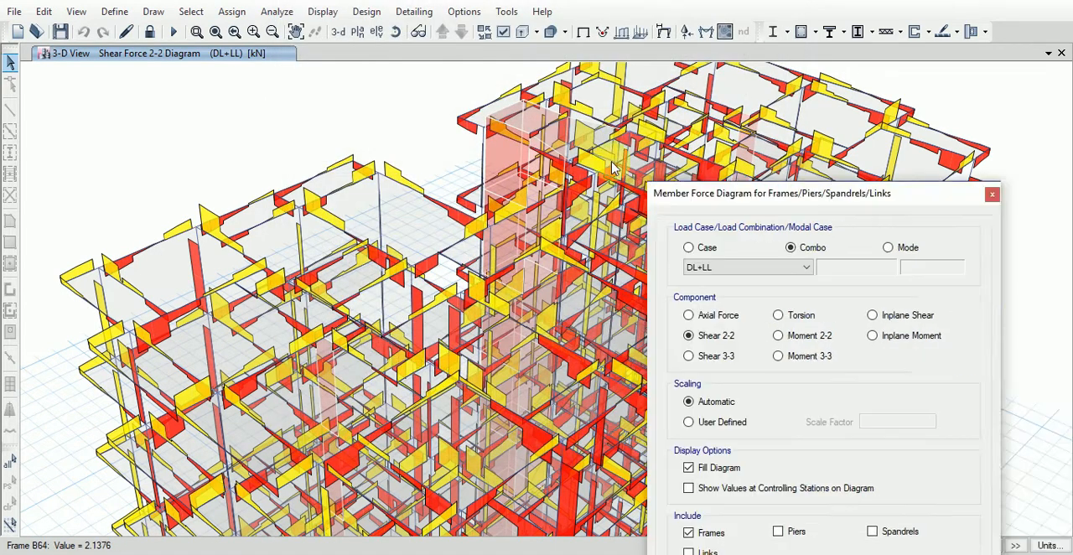
pyautogui.click(554, 275)
pyautogui.click(676, 514)
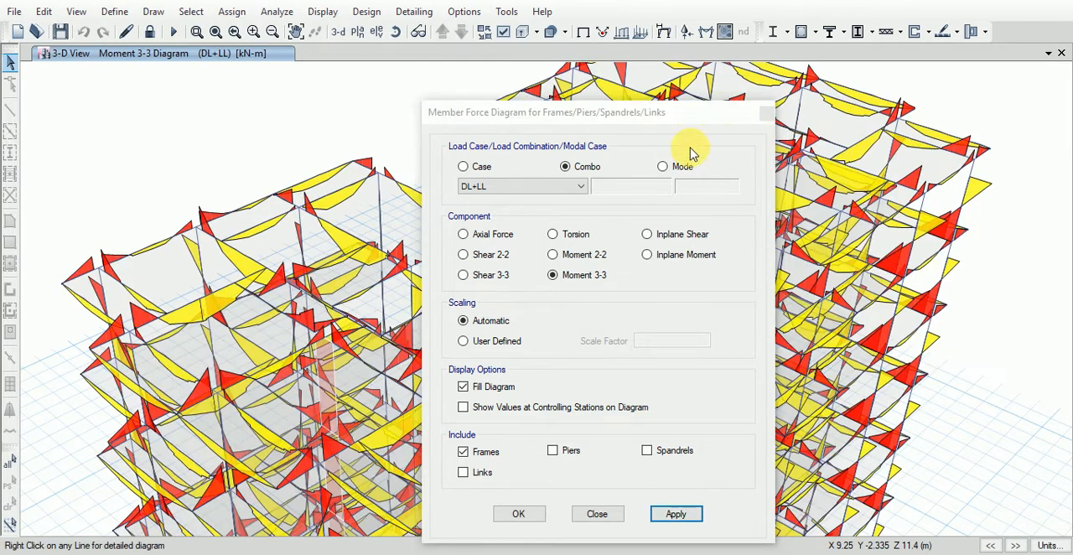
pyautogui.moveTo(674, 119); pyautogui.dragTo(1068, 327)
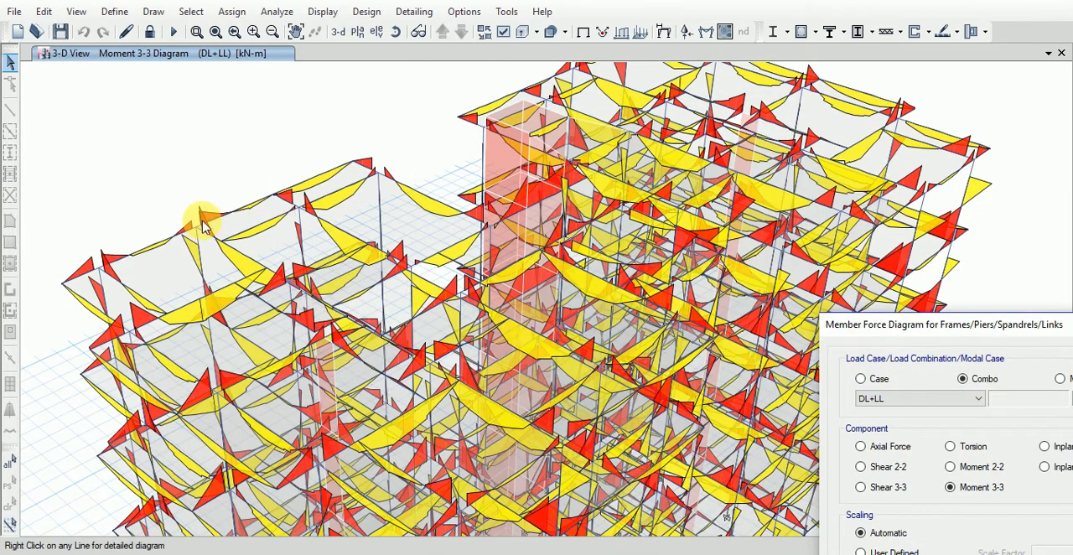
# - Examine the Moment 3-3 values along roof beam B86, then open and close its detailed force diagram
pyautogui.scroll(3, 201, 252)
pyautogui.scroll(2, 360, 210)
pyautogui.scroll(2, 389, 294)
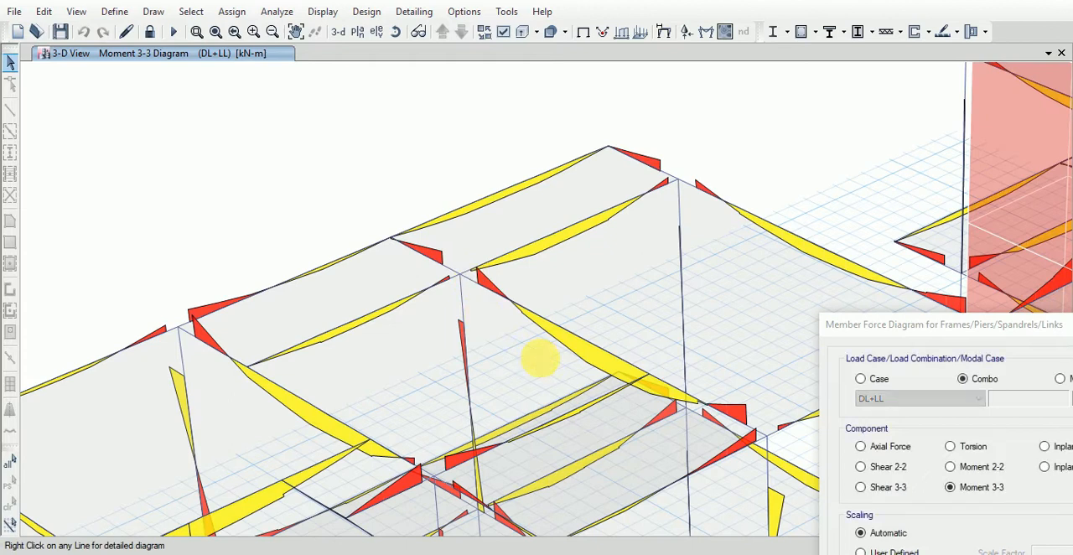
pyautogui.moveTo(540, 358); pyautogui.dragTo(481, 243, button='middle')
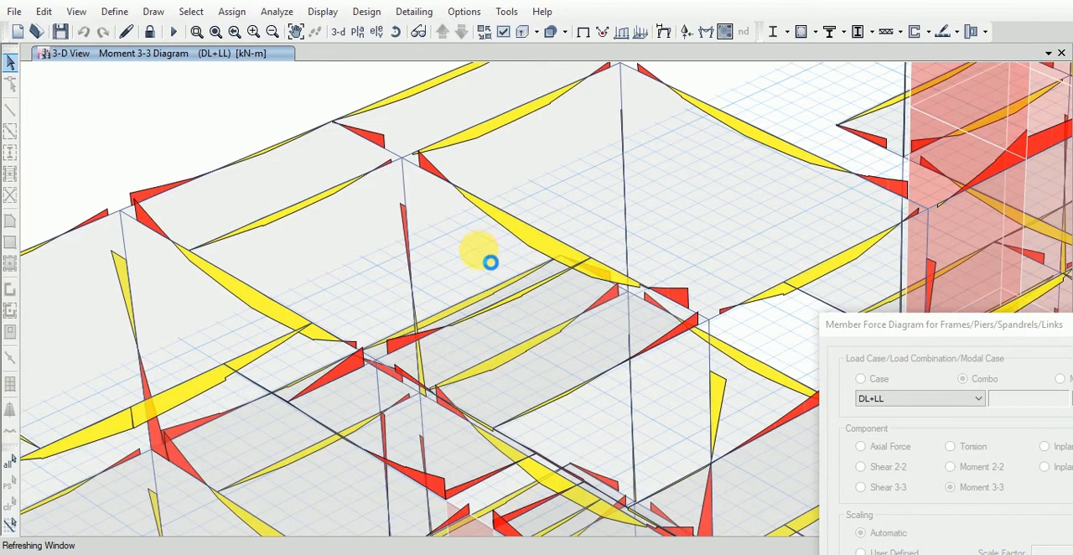
pyautogui.moveTo(549, 261)
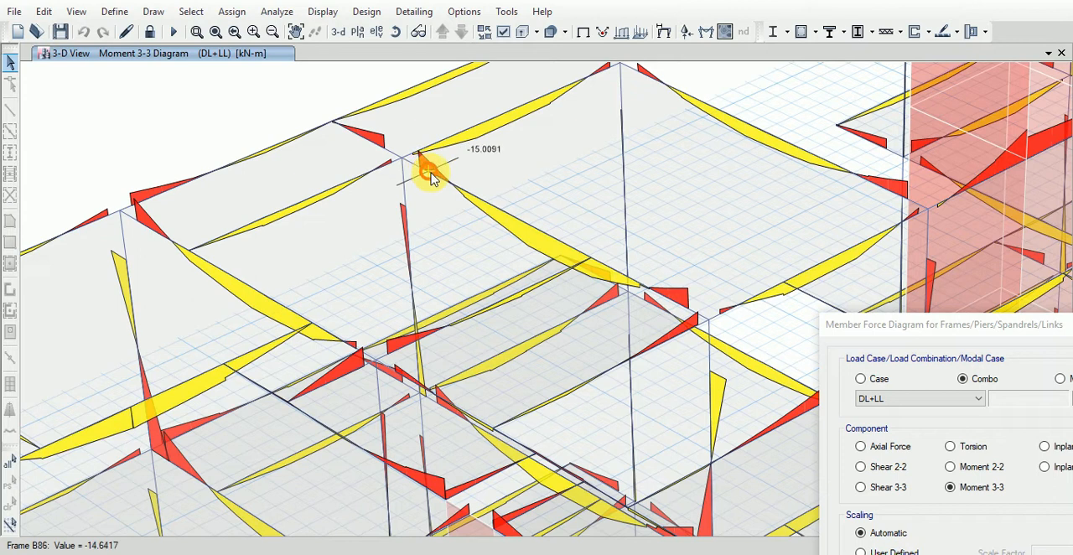
pyautogui.moveTo(426, 168)
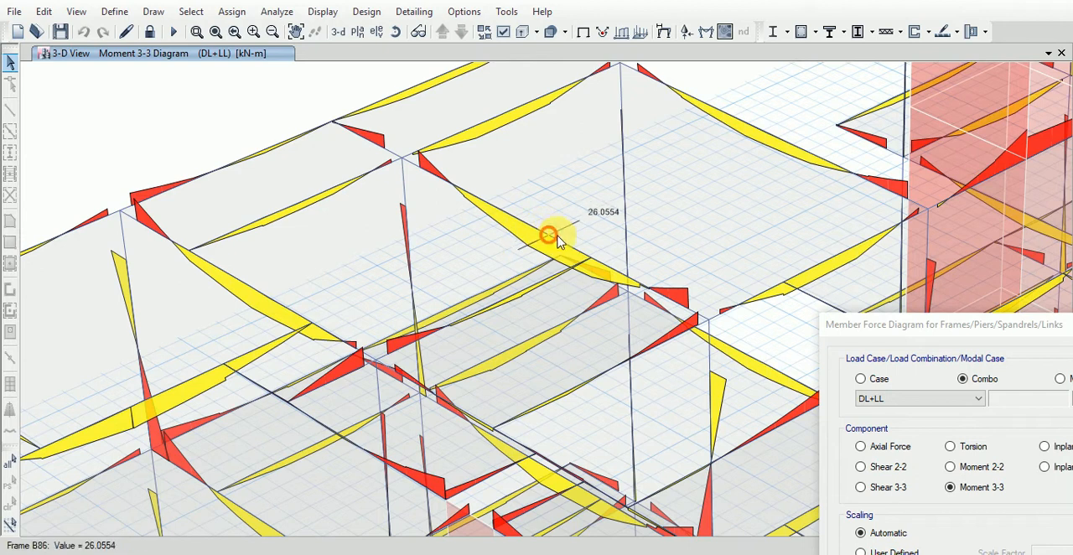
pyautogui.moveTo(525, 222)
pyautogui.rightClick(503, 209)
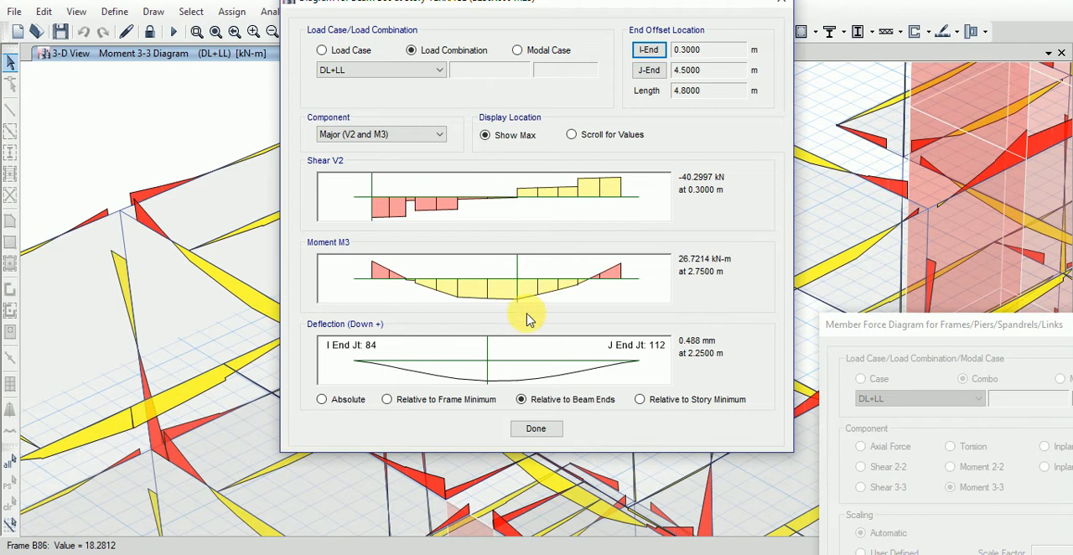
pyautogui.click(540, 430)
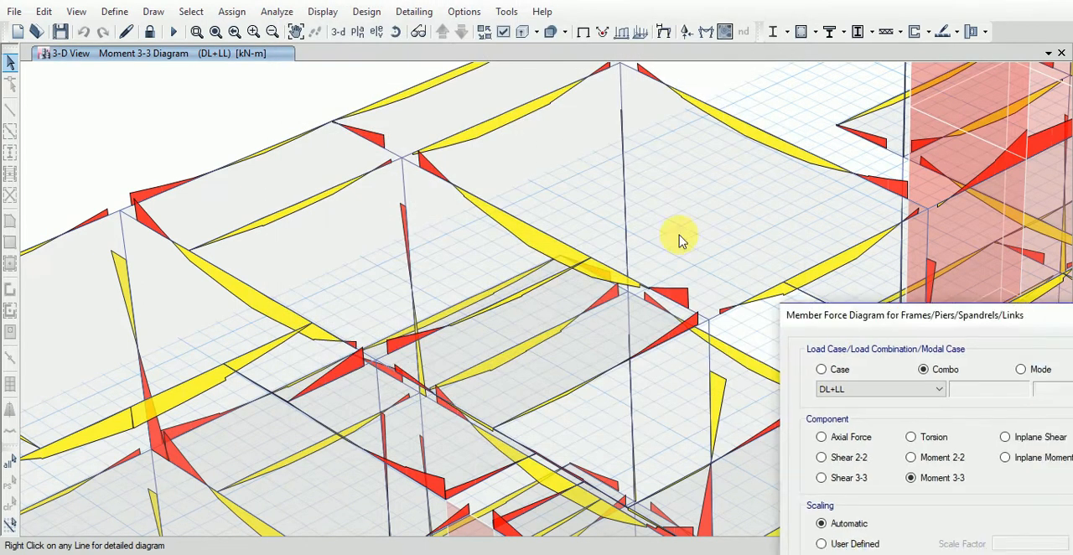
# - Switch the frame force diagram for DL+LL to Torsion and view it over the whole building
pyautogui.moveTo(666, 160); pyautogui.dragTo(538, 63)
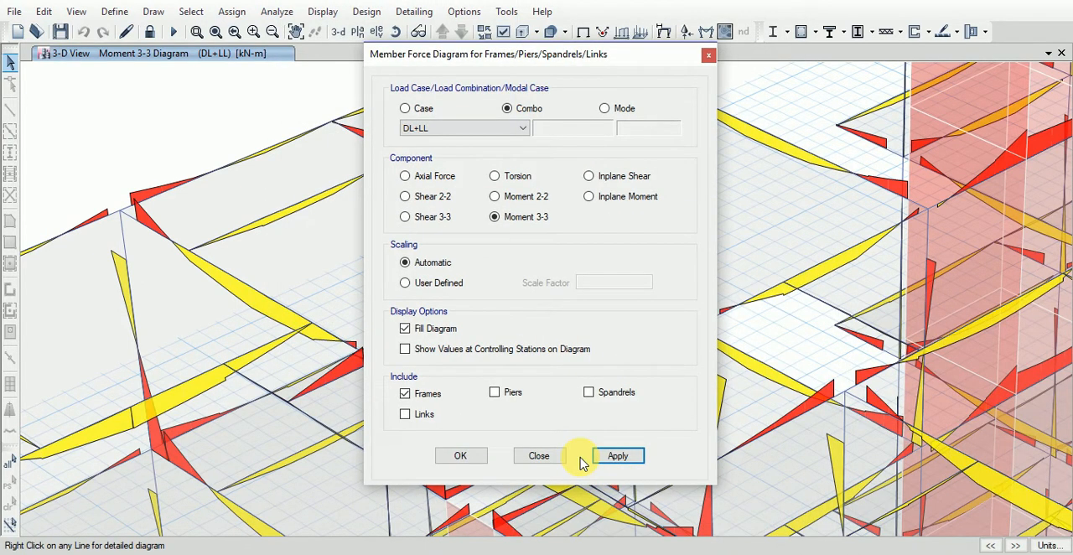
pyautogui.click(512, 176)
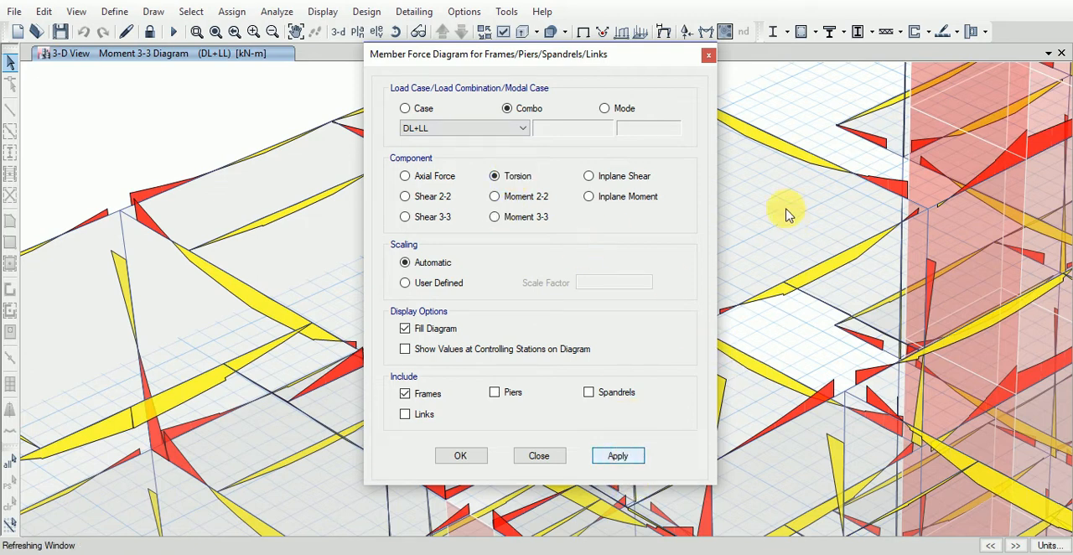
pyautogui.scroll(-6, 810, 245)
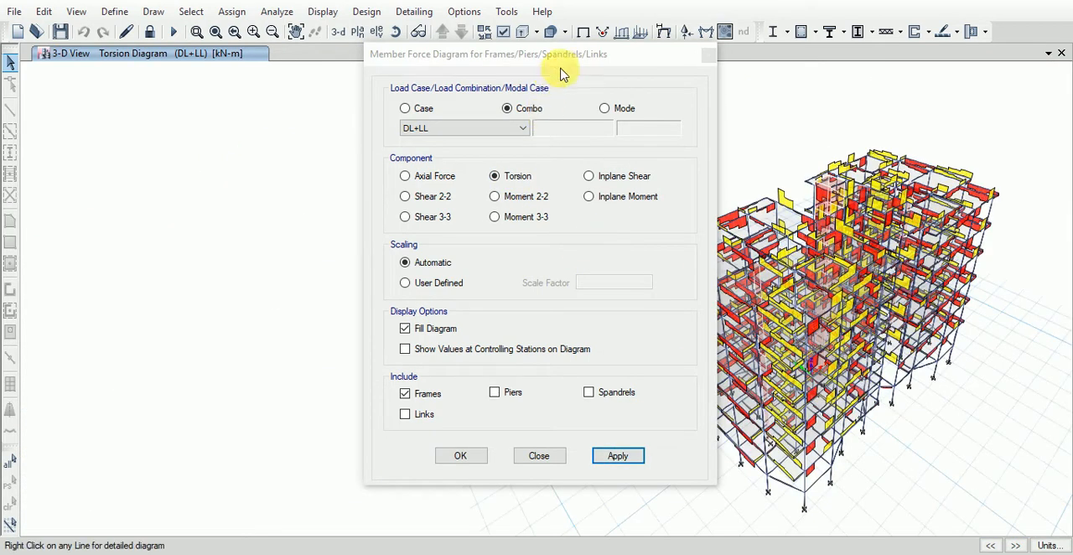
# - Switch the frame force diagram for the DL+LL combination to Axial Force and view it over the whole building
pyautogui.moveTo(553, 54); pyautogui.dragTo(215, 77)
pyautogui.scroll(5, 934, 282)
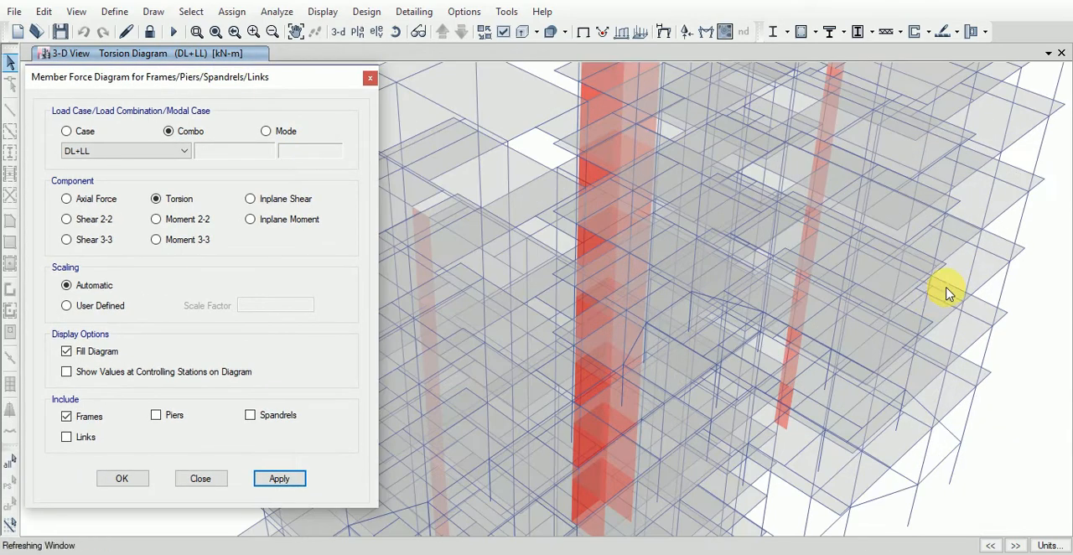
pyautogui.scroll(3, 826, 313)
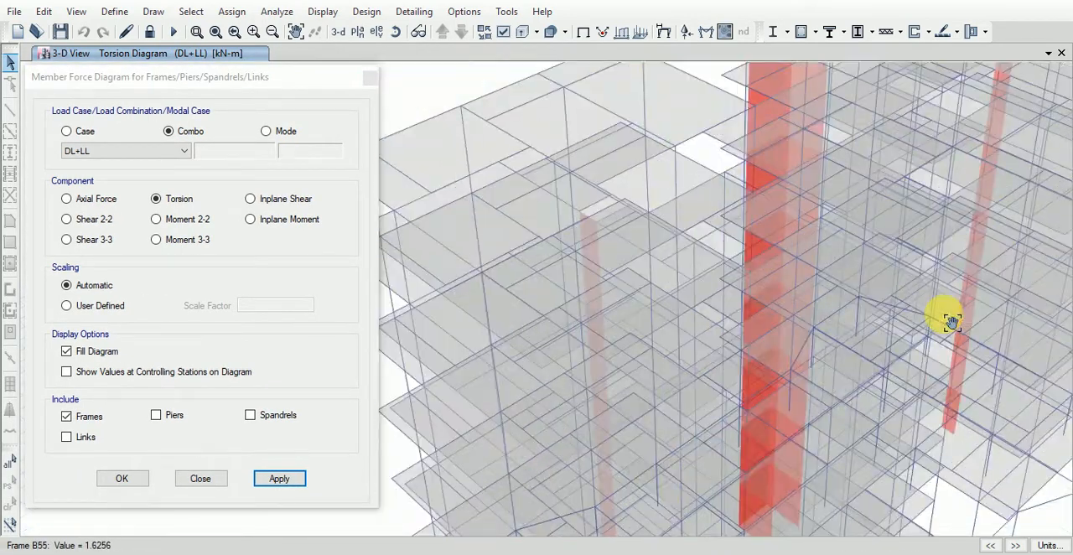
pyautogui.scroll(-5, 779, 290)
pyautogui.scroll(-5, 719, 305)
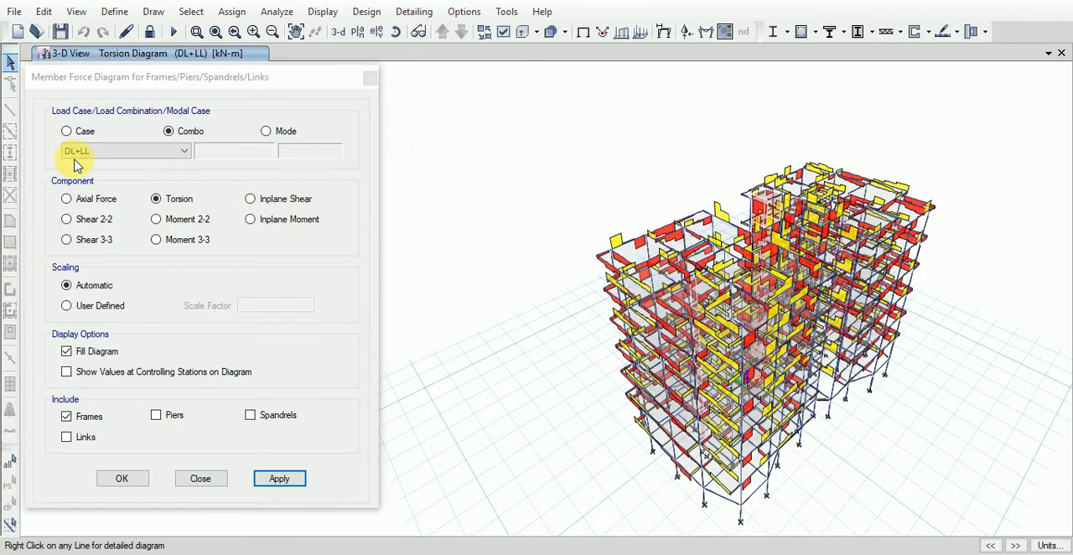
pyautogui.click(67, 199)
pyautogui.click(280, 479)
pyautogui.keyDown('shift'); pyautogui.moveTo(558, 481); pyautogui.dragTo(723, 323, button='middle'); pyautogui.keyUp('shift')
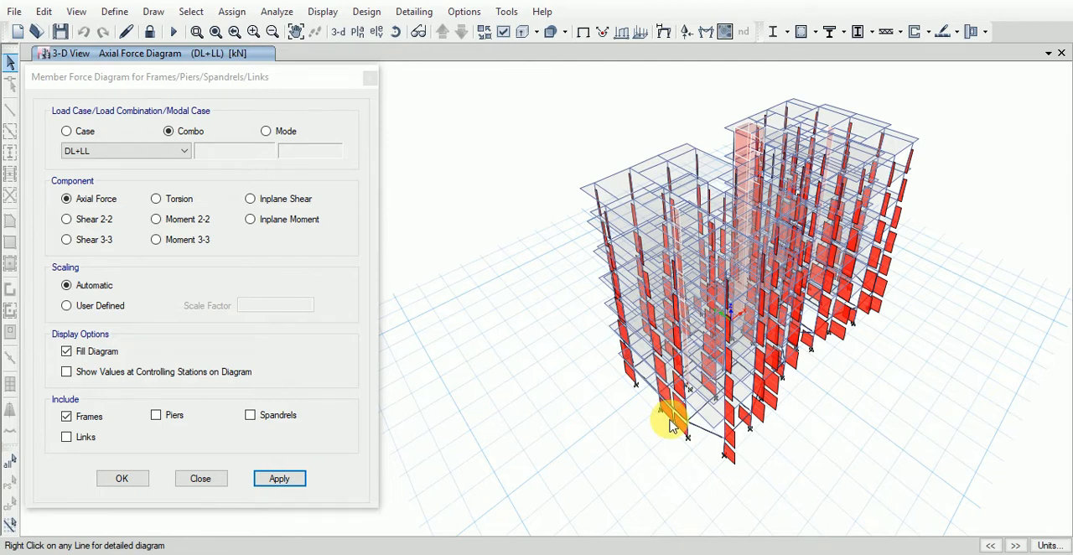
# - Show the values at controlling stations on the axial force diagram and finish the member force display settings
pyautogui.click(67, 371)
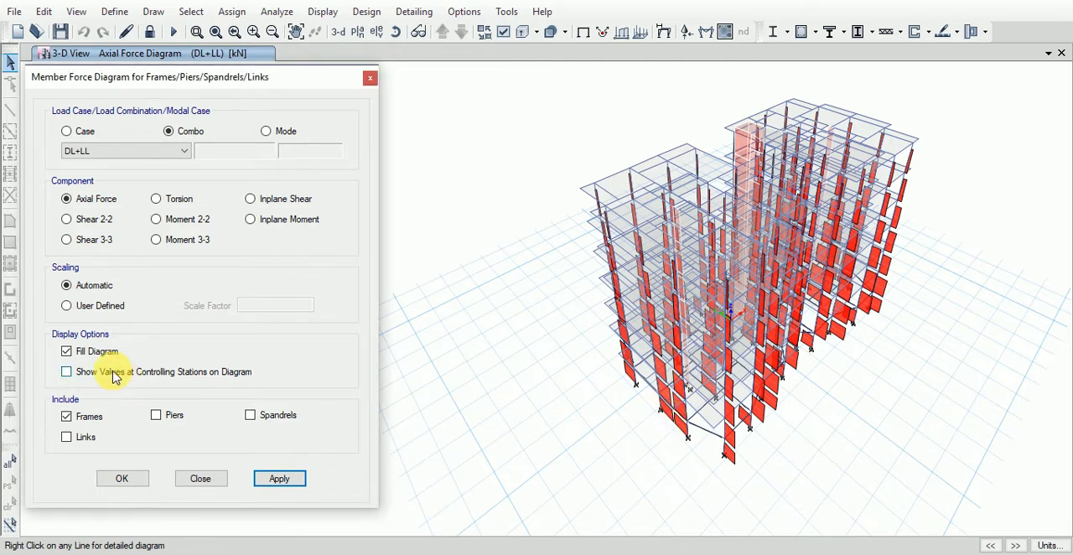
pyautogui.click(292, 483)
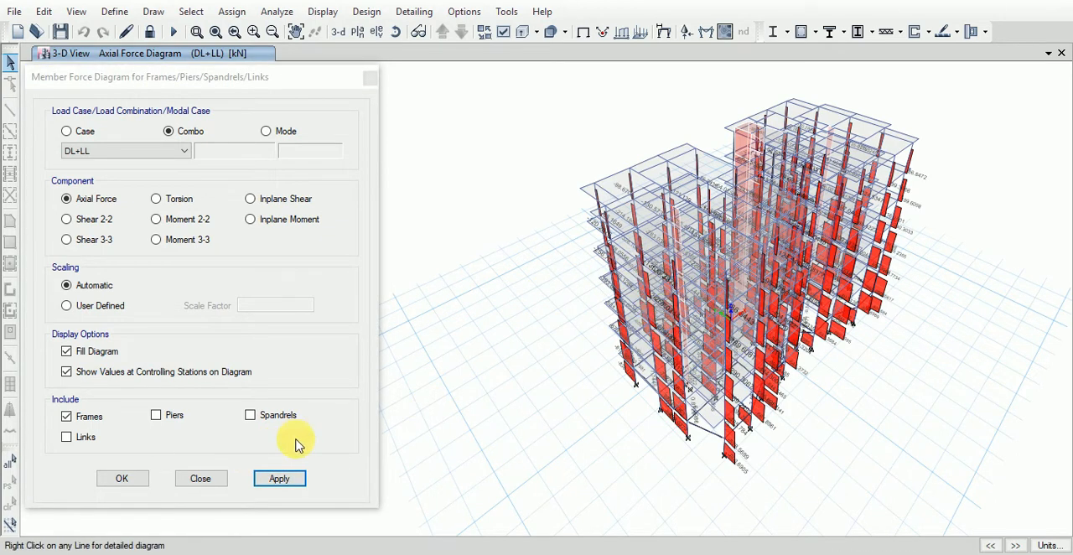
pyautogui.click(131, 481)
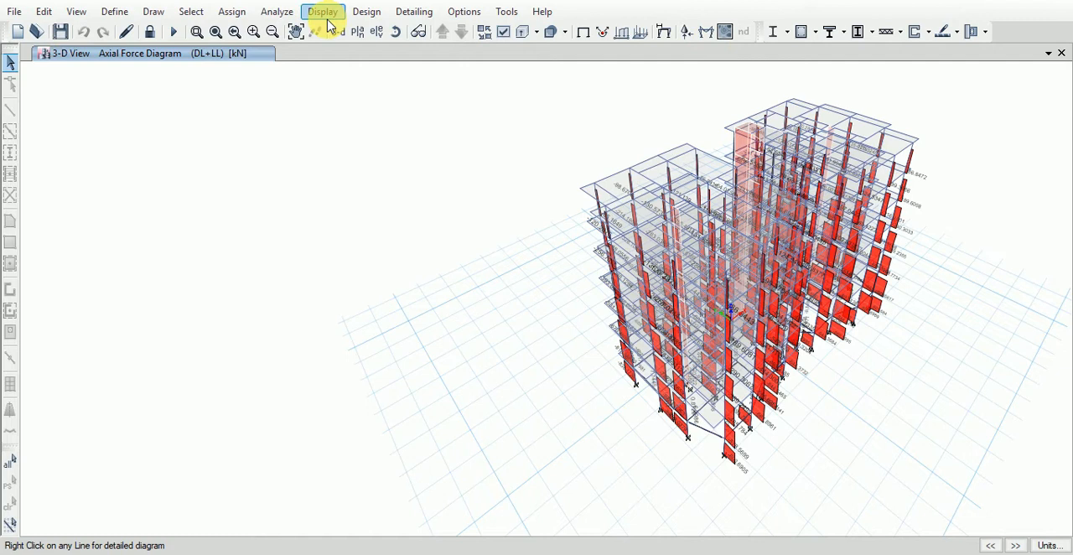
# - Display the shell resultant force contours for DL+LL with component M11, filled and on the undeformed shape
pyautogui.click(726, 32)
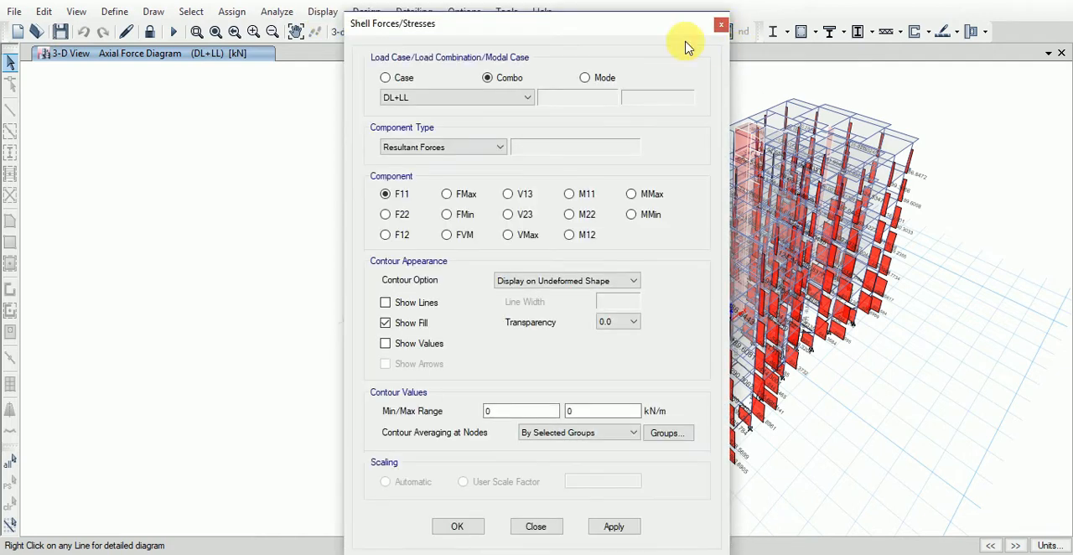
pyautogui.moveTo(636, 28); pyautogui.dragTo(385, 23)
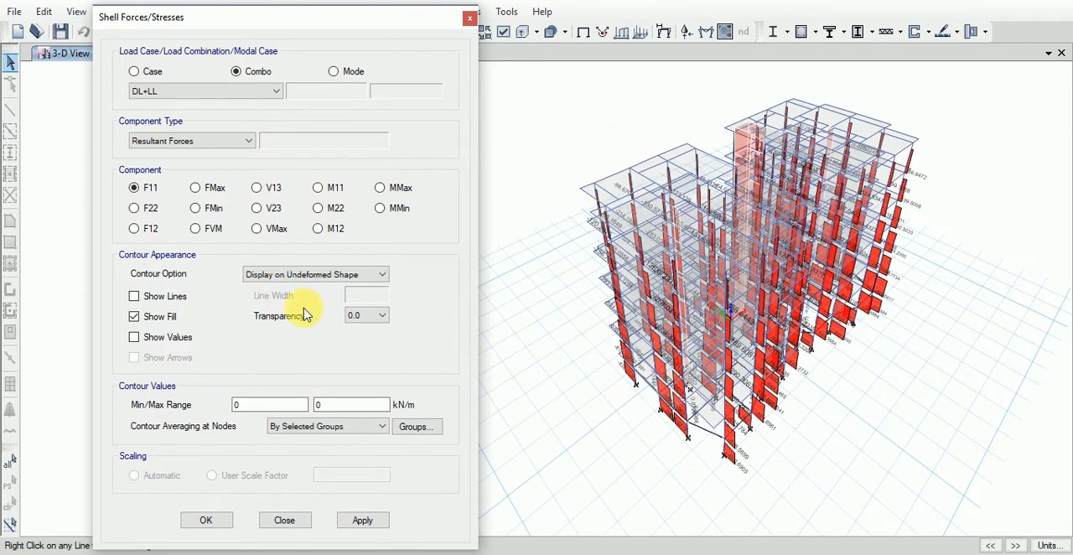
pyautogui.click(378, 276)
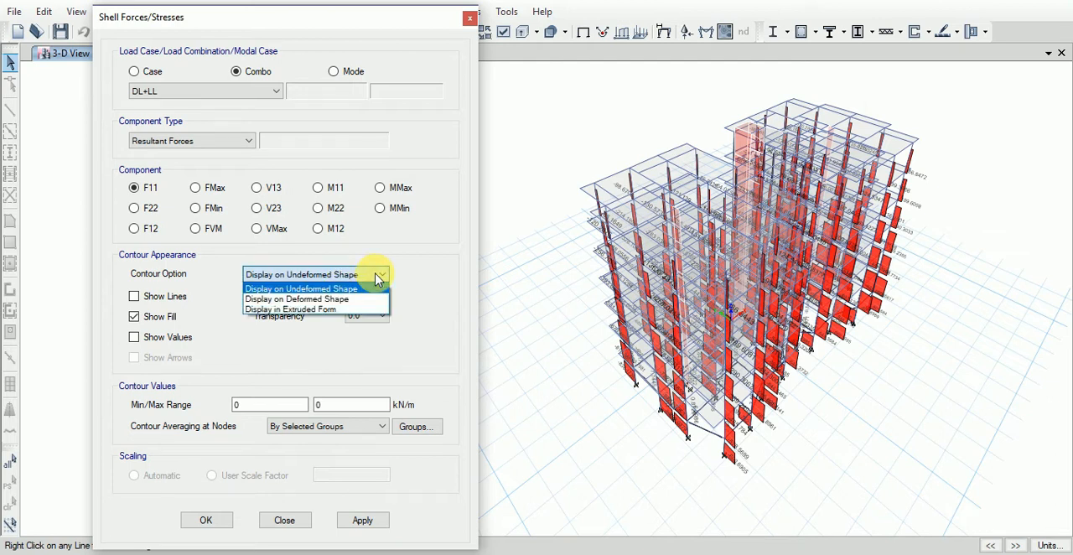
pyautogui.click(378, 277)
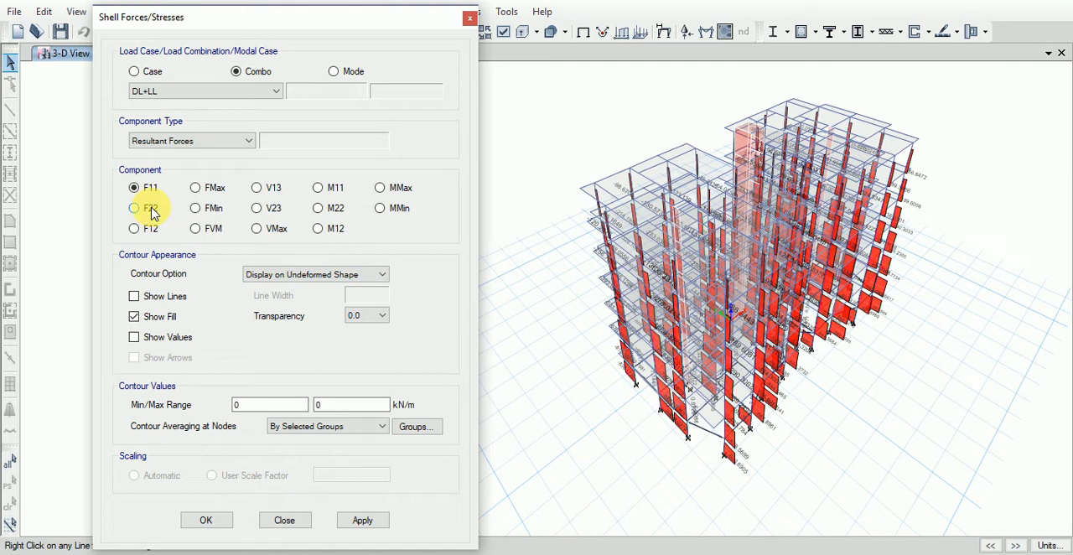
pyautogui.click(257, 229)
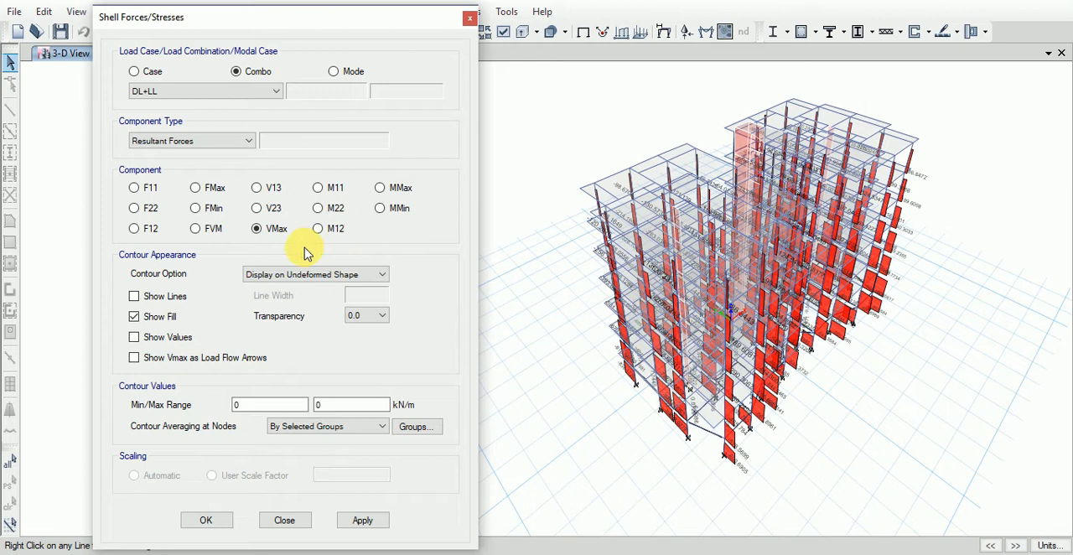
pyautogui.click(318, 188)
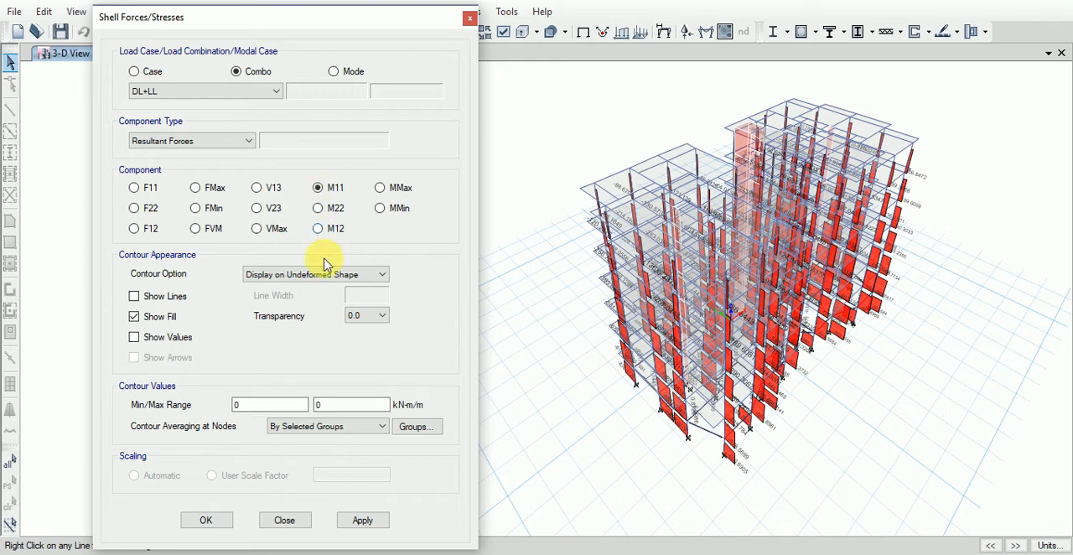
pyautogui.click(368, 521)
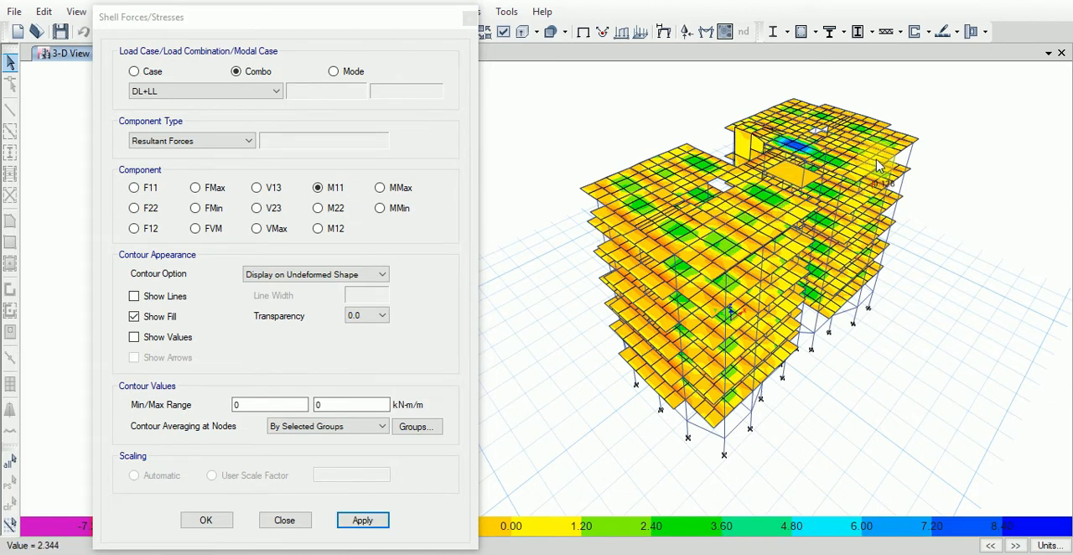
# - Switch the shell resultant force contours for DL+LL to component F22 and close the shell forces settings
pyautogui.scroll(5, 731, 167)
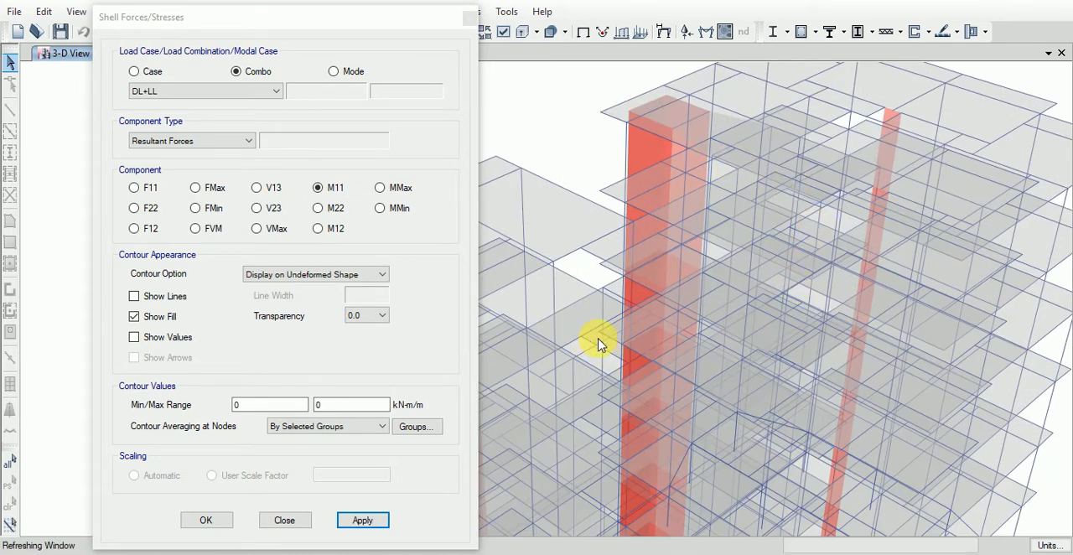
pyautogui.scroll(-2, 629, 323)
pyautogui.scroll(-2, 810, 223)
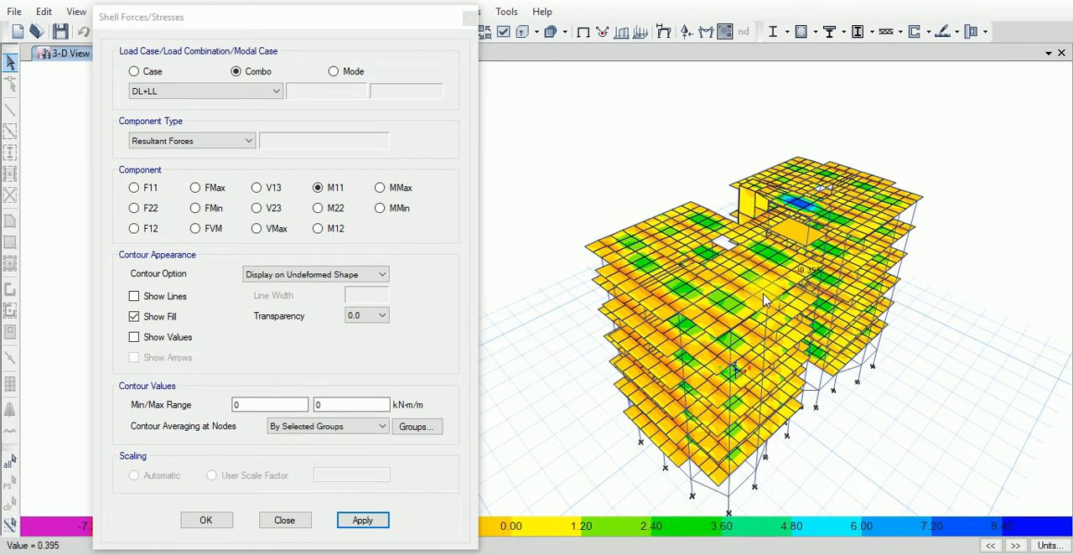
pyautogui.moveTo(311, 24)
pyautogui.mouseDown()
pyautogui.moveTo(331, 0)
pyautogui.moveTo(307, 25)
pyautogui.mouseUp()
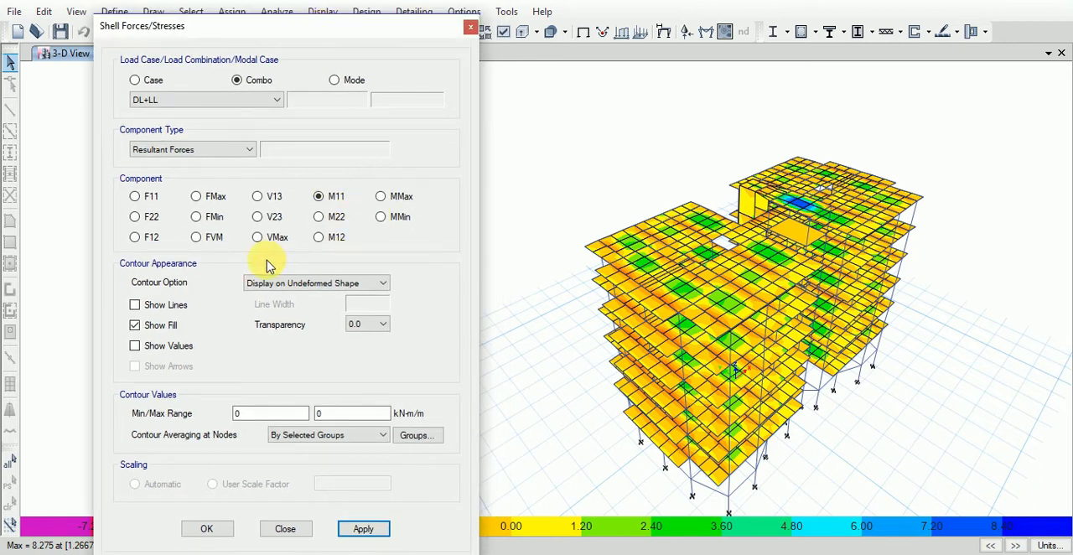
pyautogui.click(145, 222)
pyautogui.click(363, 528)
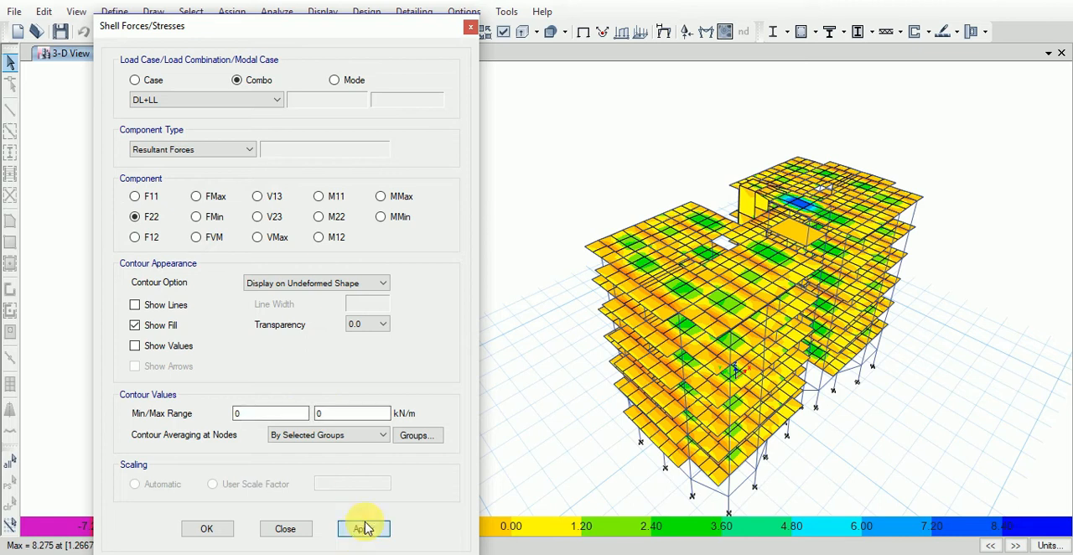
pyautogui.click(704, 398)
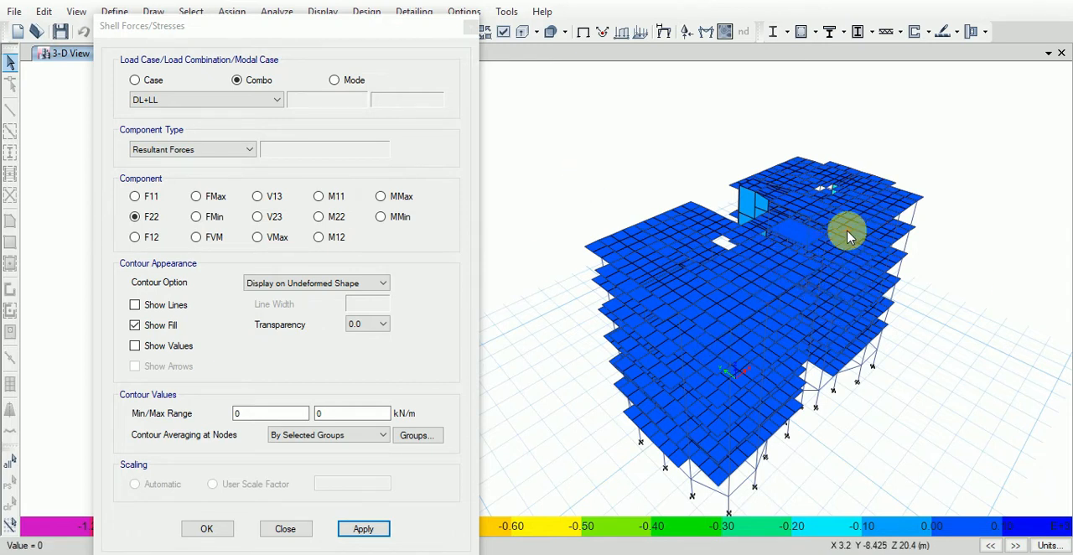
pyautogui.click(286, 529)
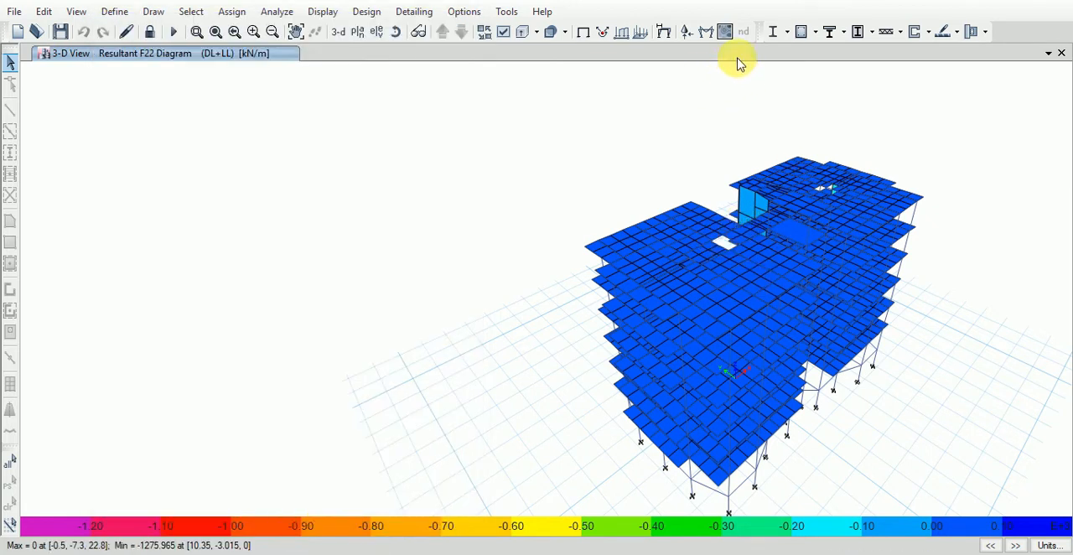